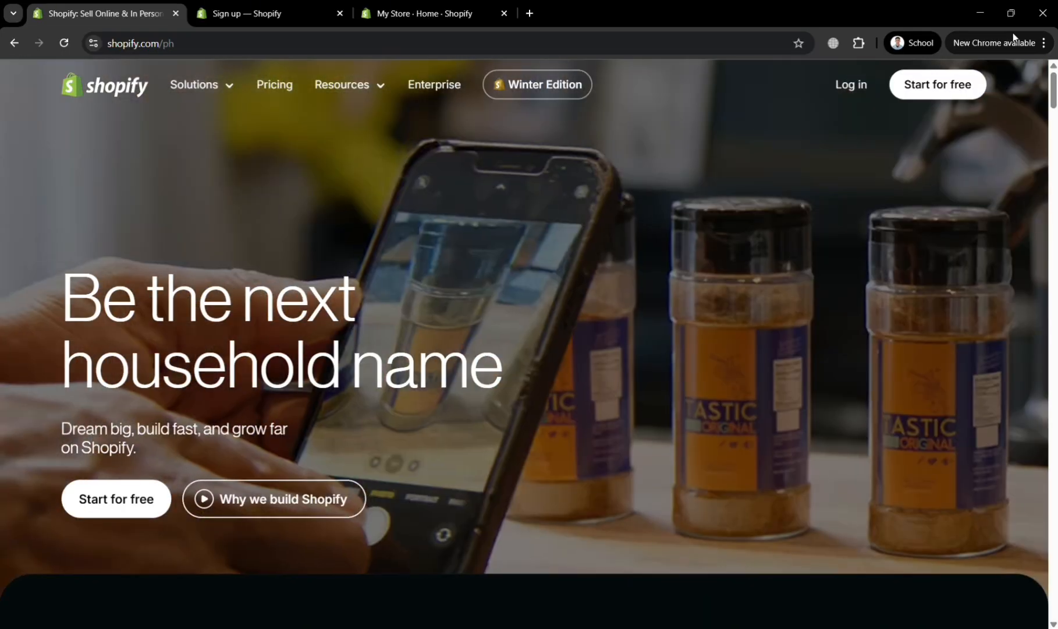
# - Look through the Shopify homepage sections on the commerce platform, merchant stories, sales channels, and direct and wholesale selling
pyautogui.scroll(-3, 651, 290)
pyautogui.scroll(-1, 651, 294)
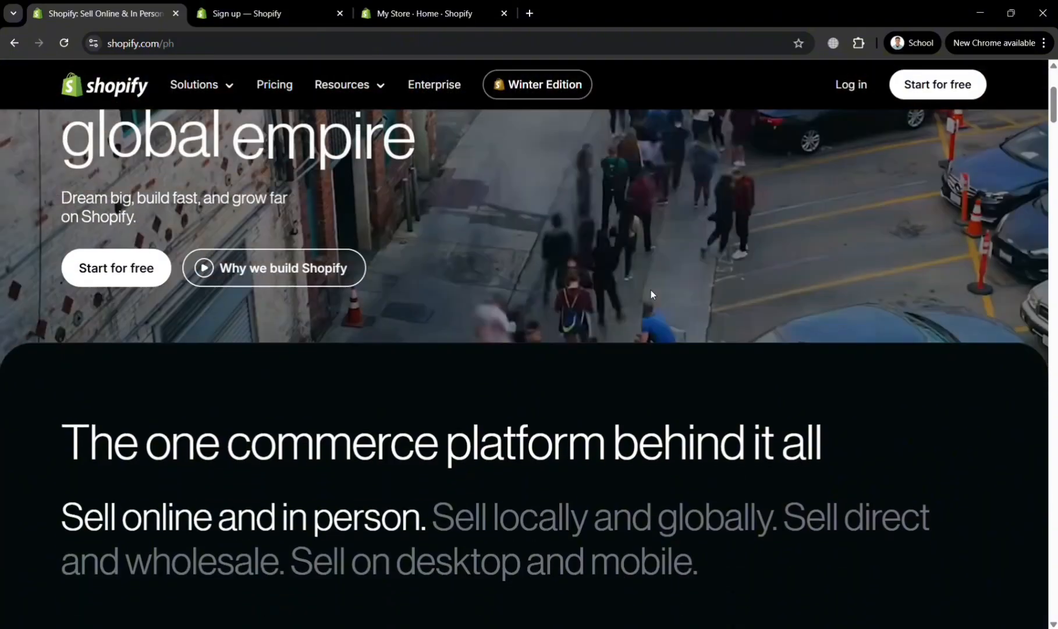
pyautogui.scroll(-5, 650, 294)
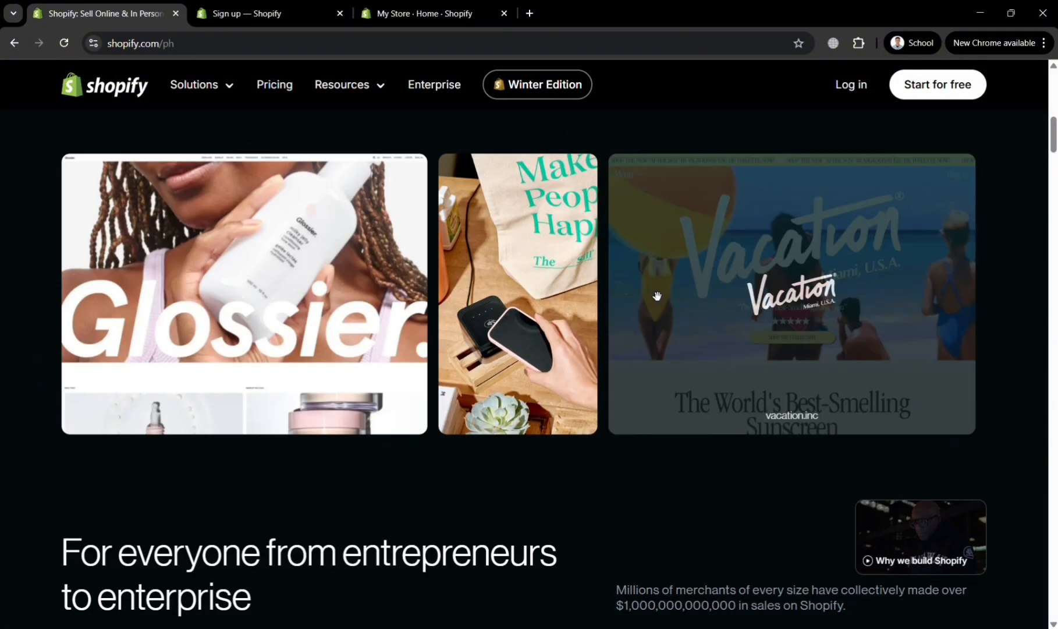
pyautogui.scroll(2, 657, 296)
pyautogui.scroll(5, 650, 294)
pyautogui.scroll(4, 650, 291)
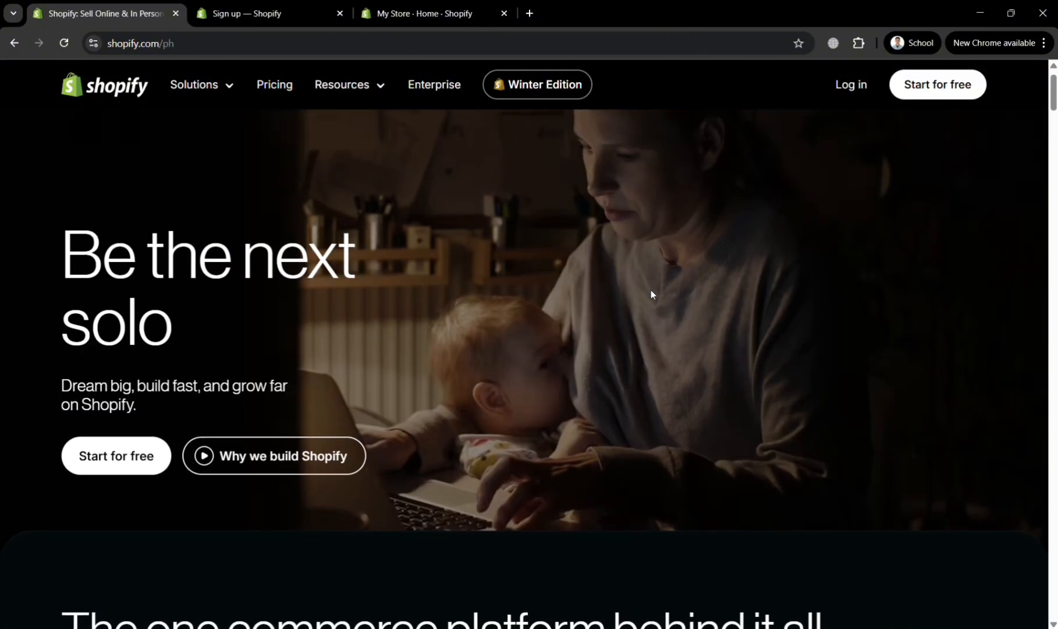
pyautogui.scroll(-3, 651, 294)
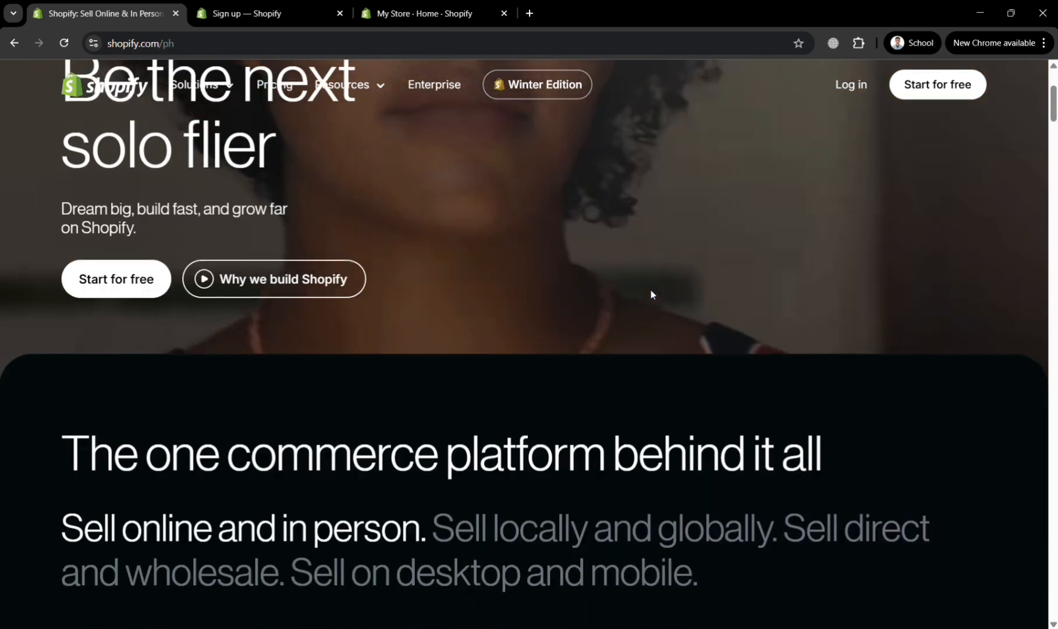
pyautogui.scroll(-3, 651, 294)
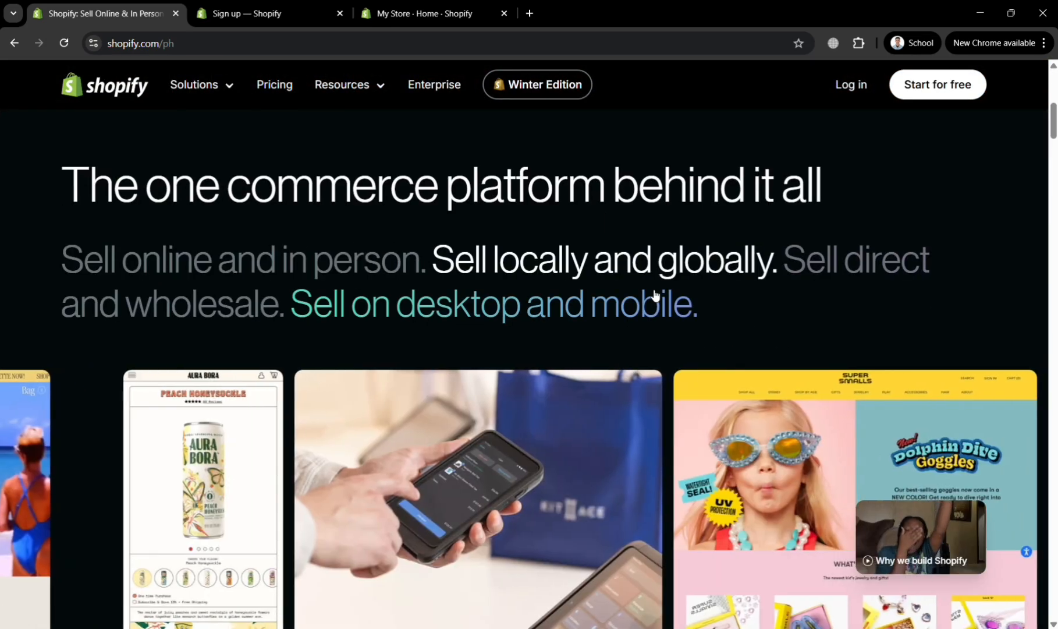
pyautogui.scroll(-10, 653, 294)
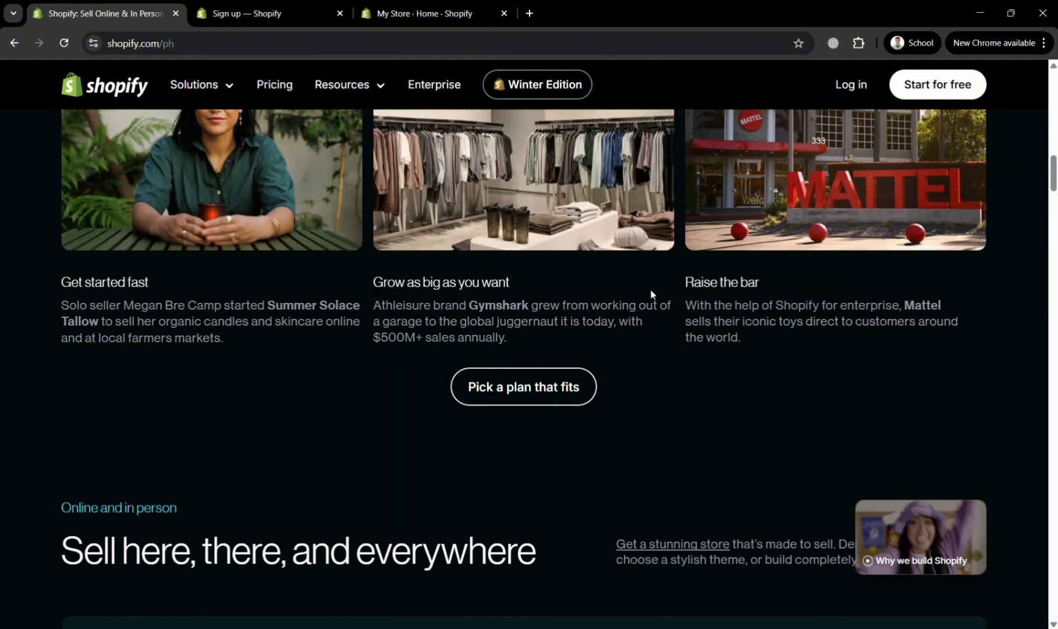
pyautogui.scroll(2, 650, 291)
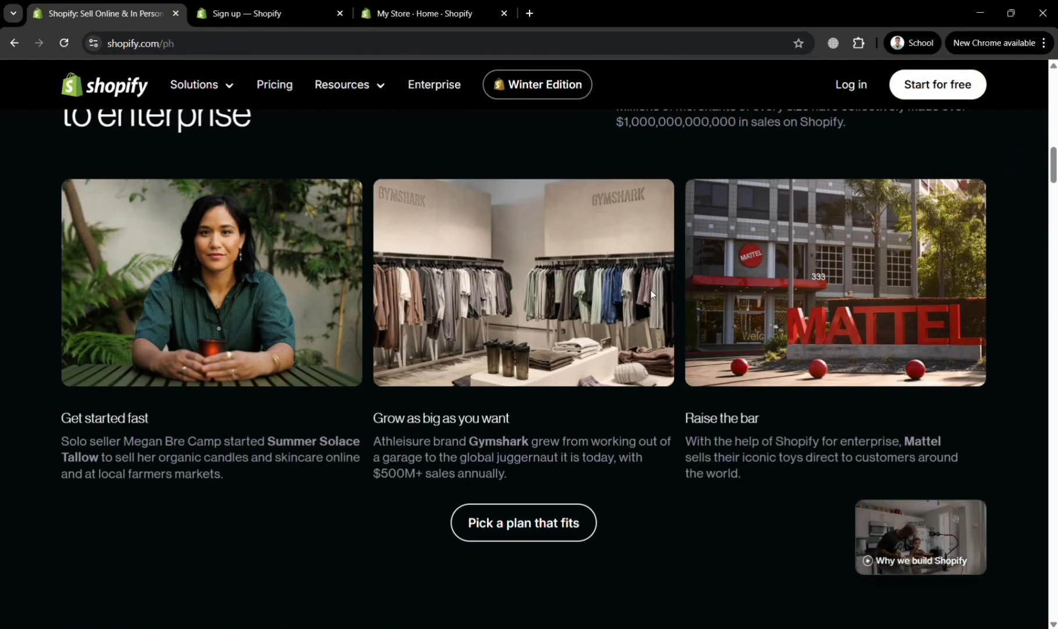
pyautogui.scroll(-5, 651, 290)
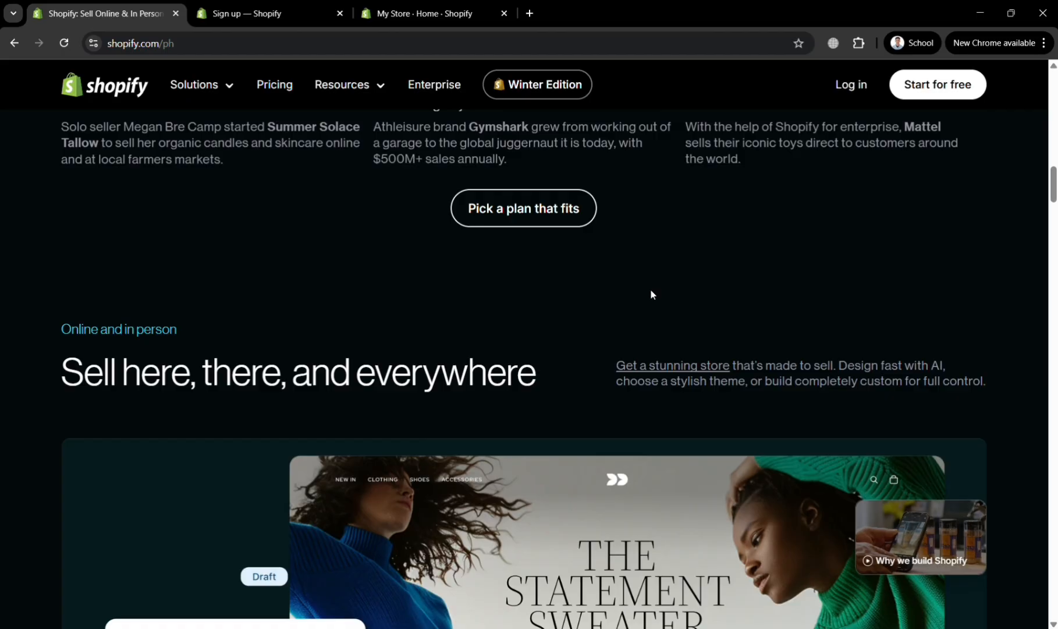
pyautogui.scroll(-2, 651, 293)
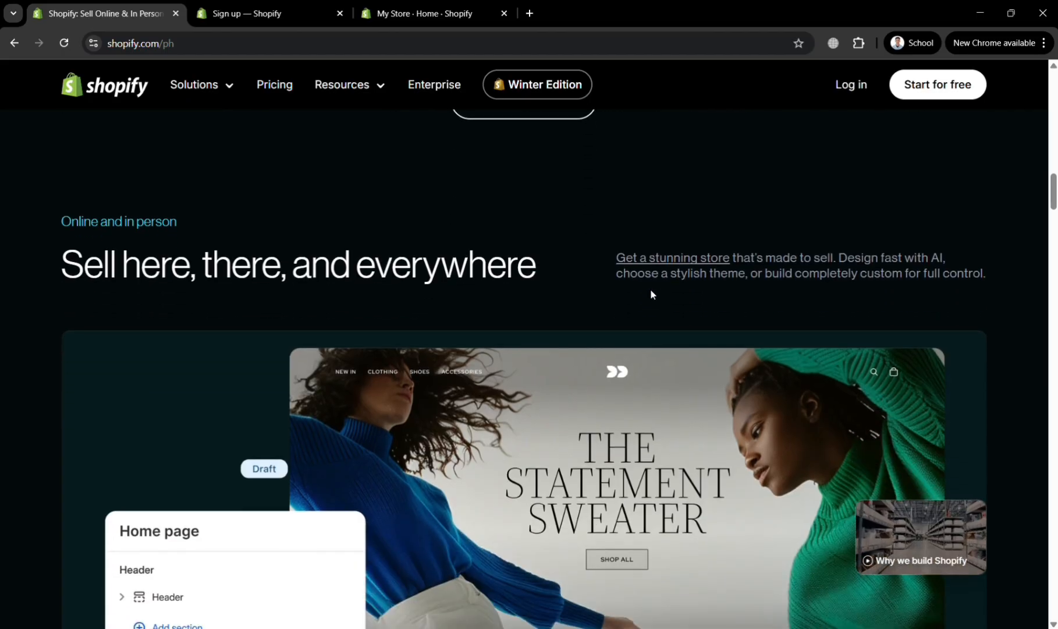
pyautogui.scroll(-2, 651, 290)
pyautogui.scroll(-3, 650, 293)
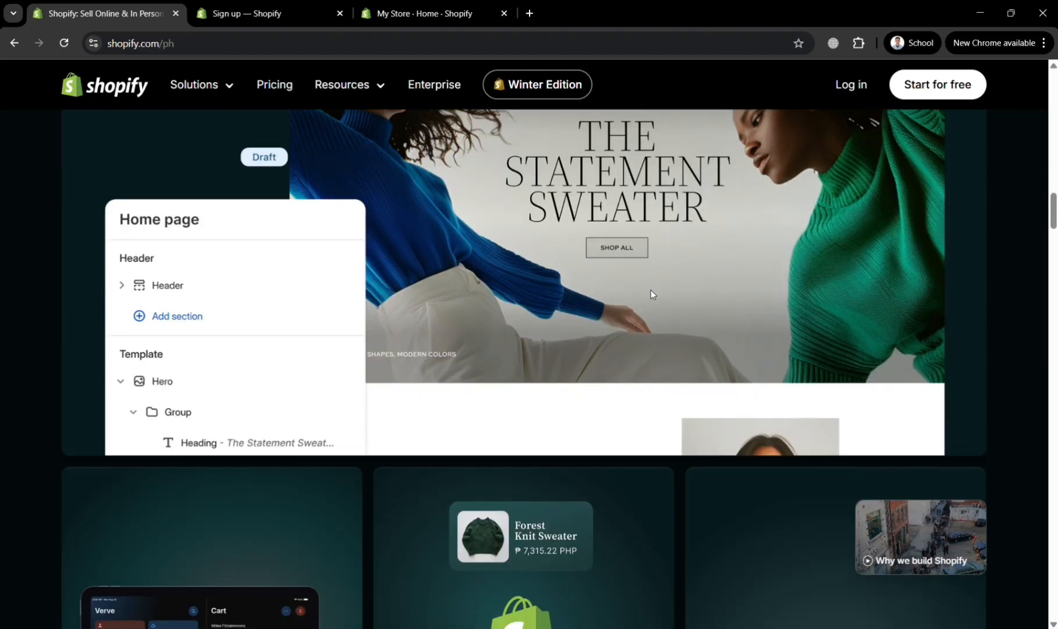
pyautogui.scroll(-6, 651, 294)
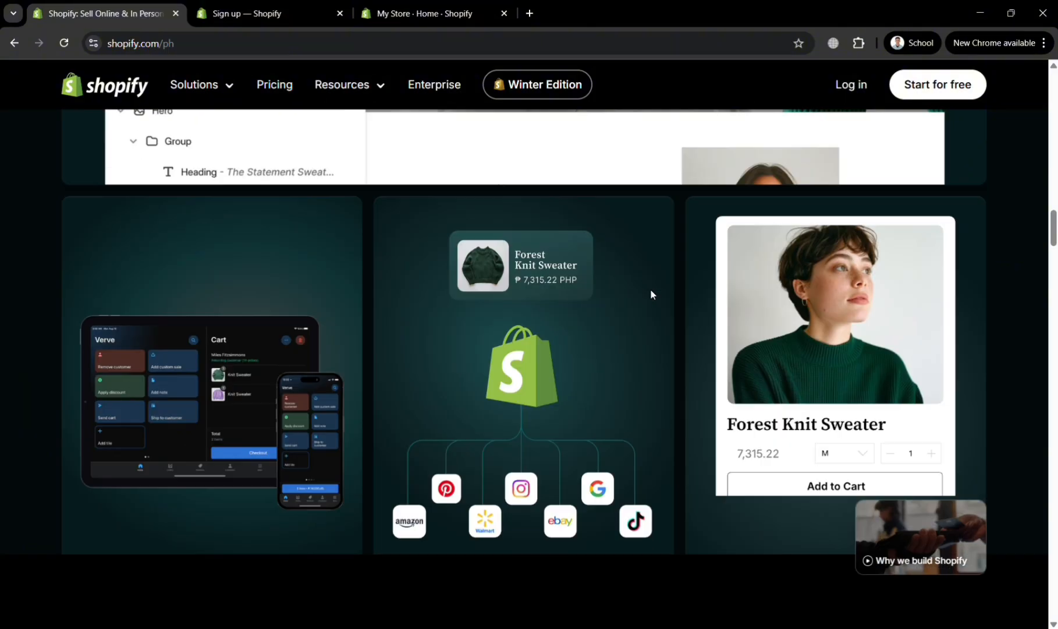
pyautogui.scroll(-4, 651, 294)
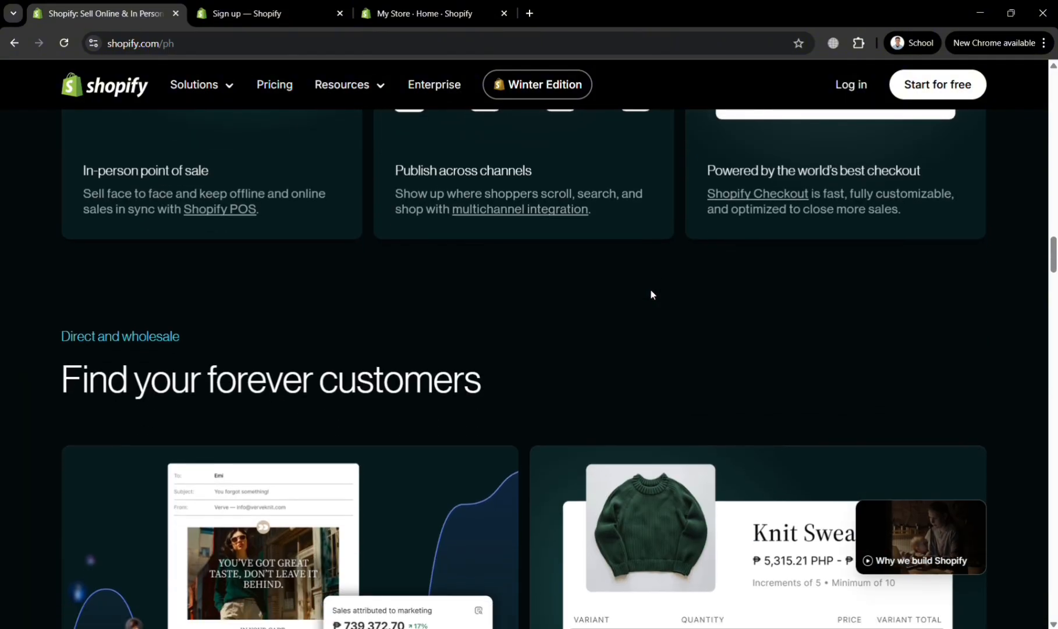
pyautogui.scroll(-4, 650, 289)
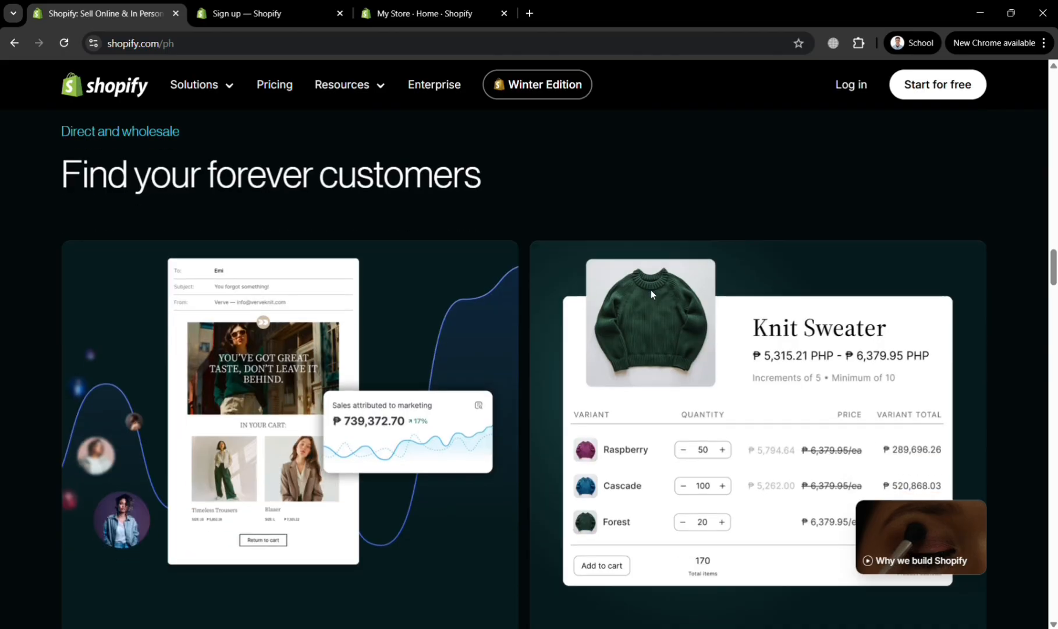
pyautogui.scroll(20, 649, 289)
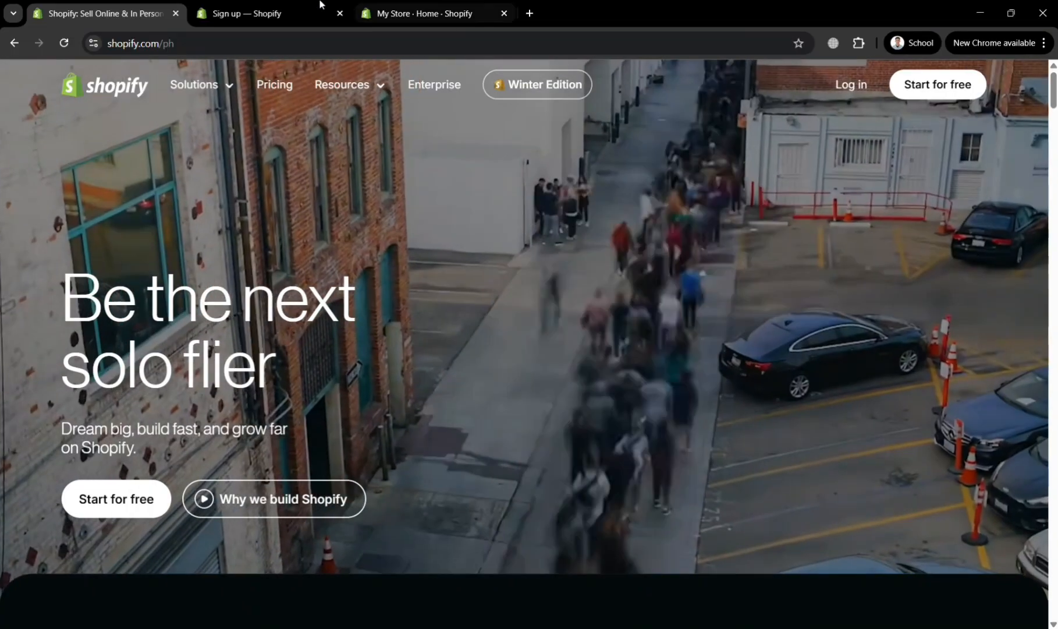
# - View the free-trial sign-up page, and look over the store admin's product list and home page
pyautogui.click(279, 6)
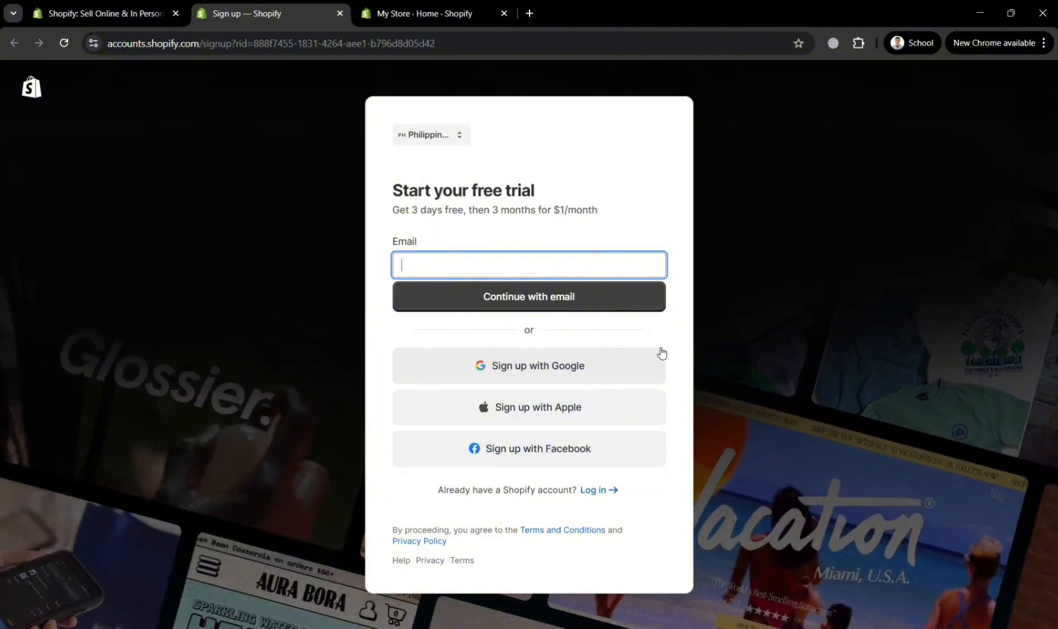
pyautogui.click(416, 7)
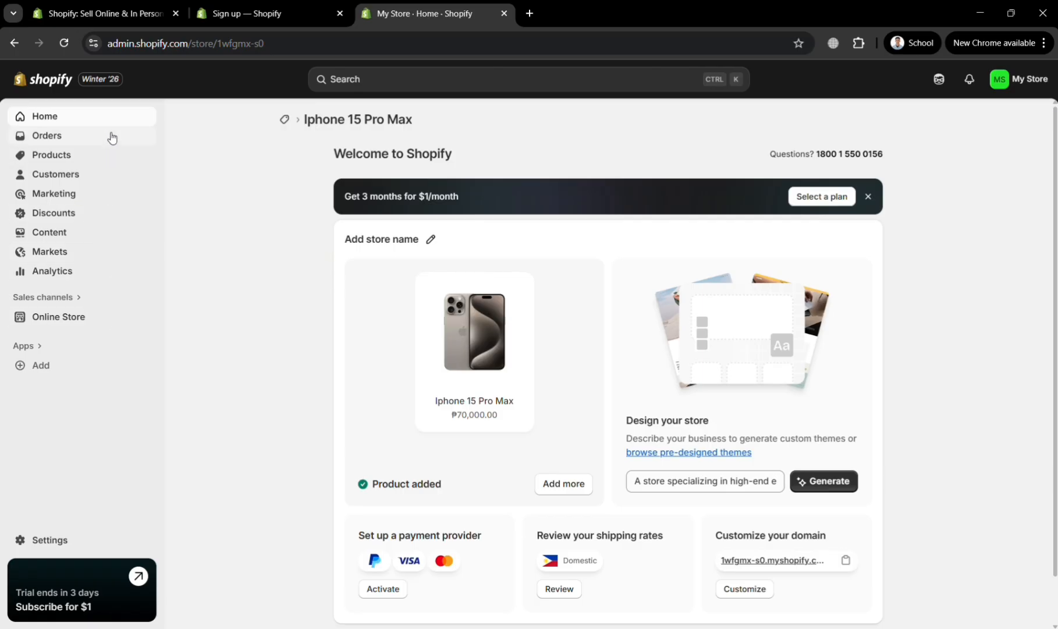
pyautogui.click(120, 165)
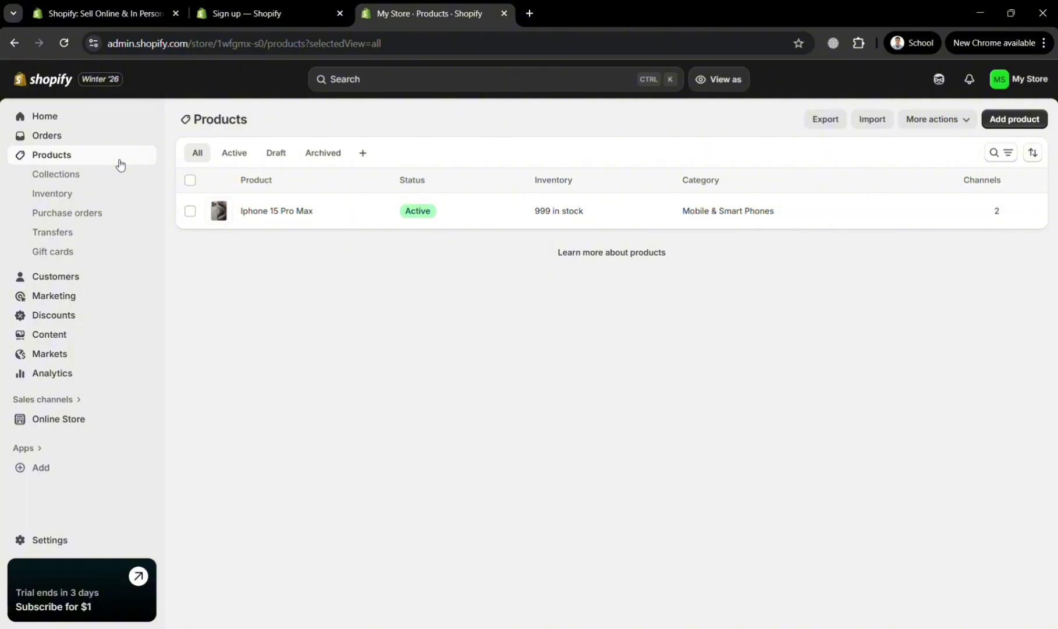
pyautogui.click(42, 121)
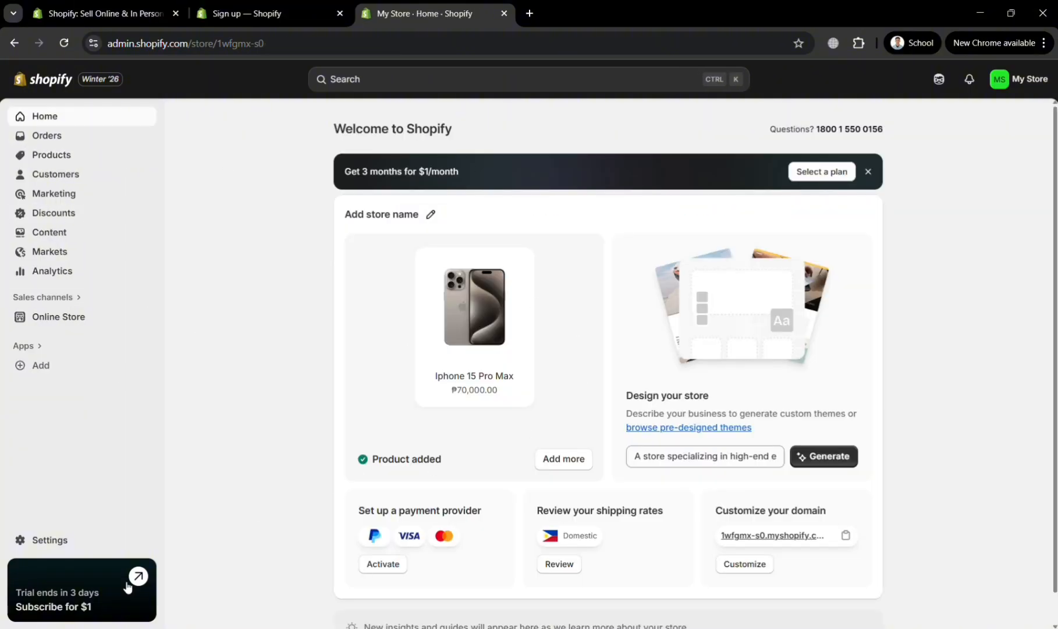
# - Open the general shipping rates profile in the store's shipping and delivery settings
pyautogui.click(60, 549)
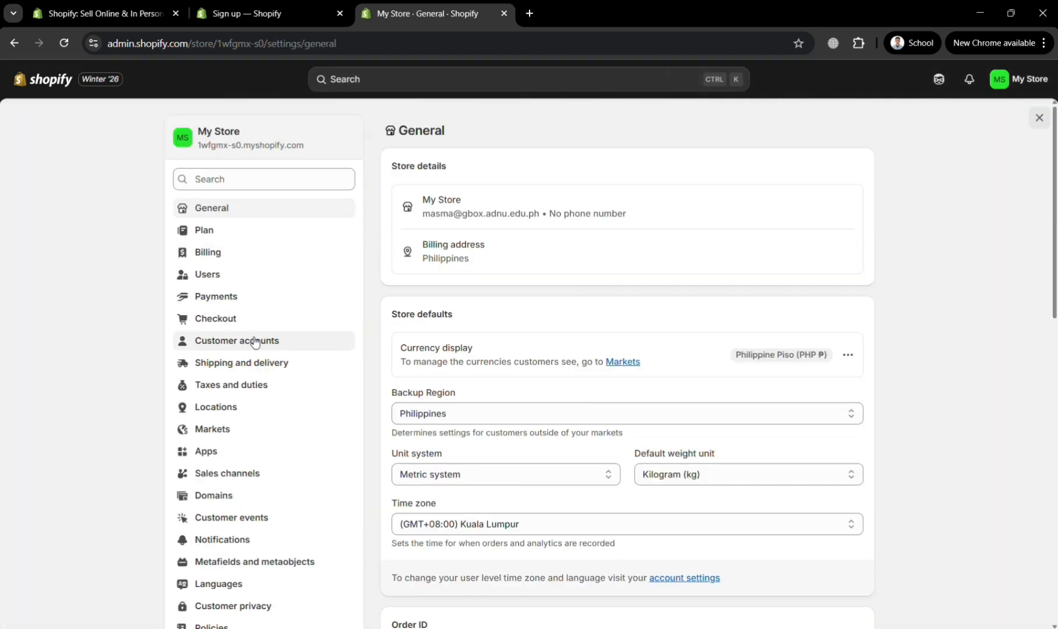
pyautogui.click(271, 372)
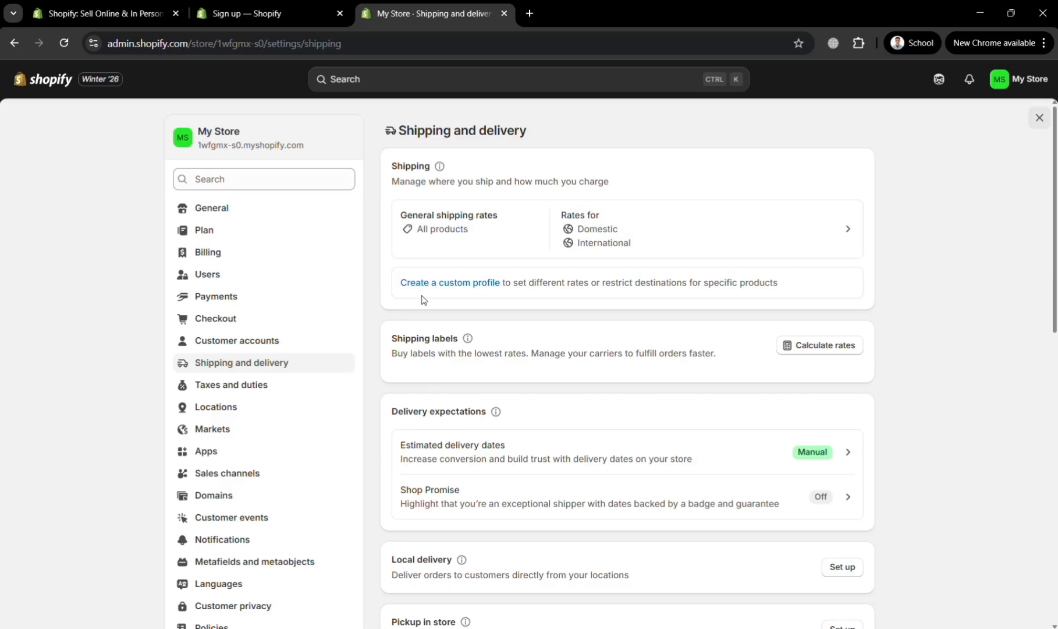
pyautogui.click(843, 249)
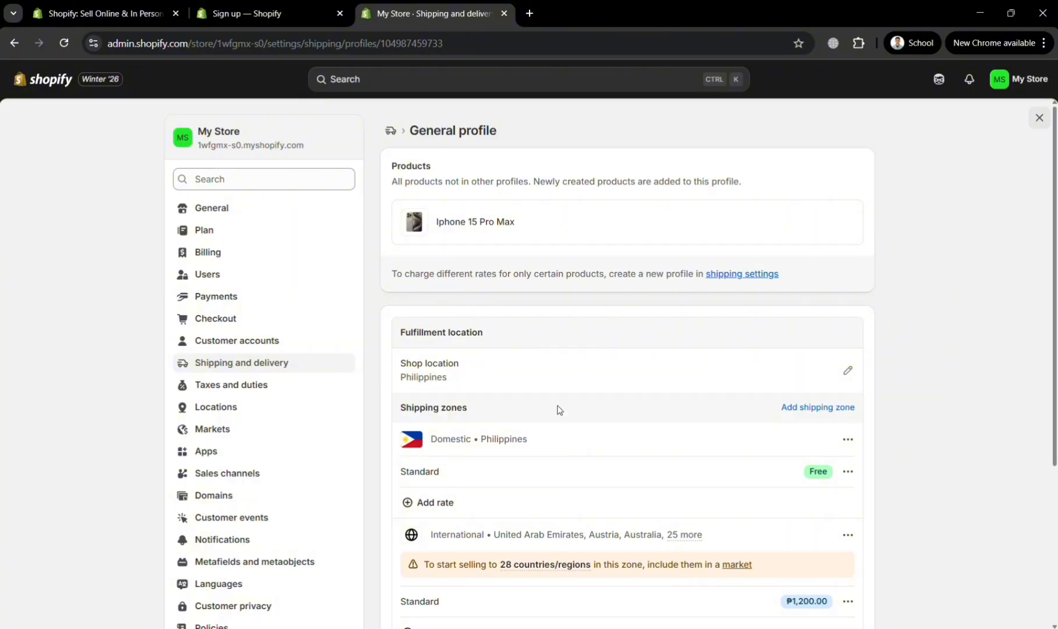
# - Start a new shipping zone in the general profile and open Markets from it for adding more countries or regions
pyautogui.scroll(-1, 596, 484)
pyautogui.scroll(1, 596, 484)
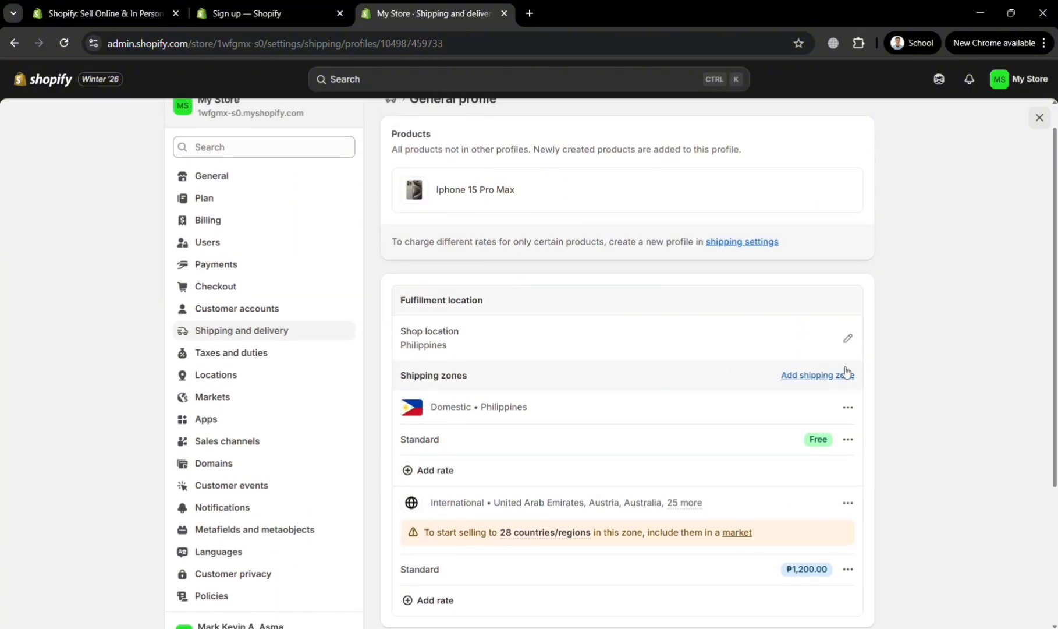
pyautogui.click(810, 379)
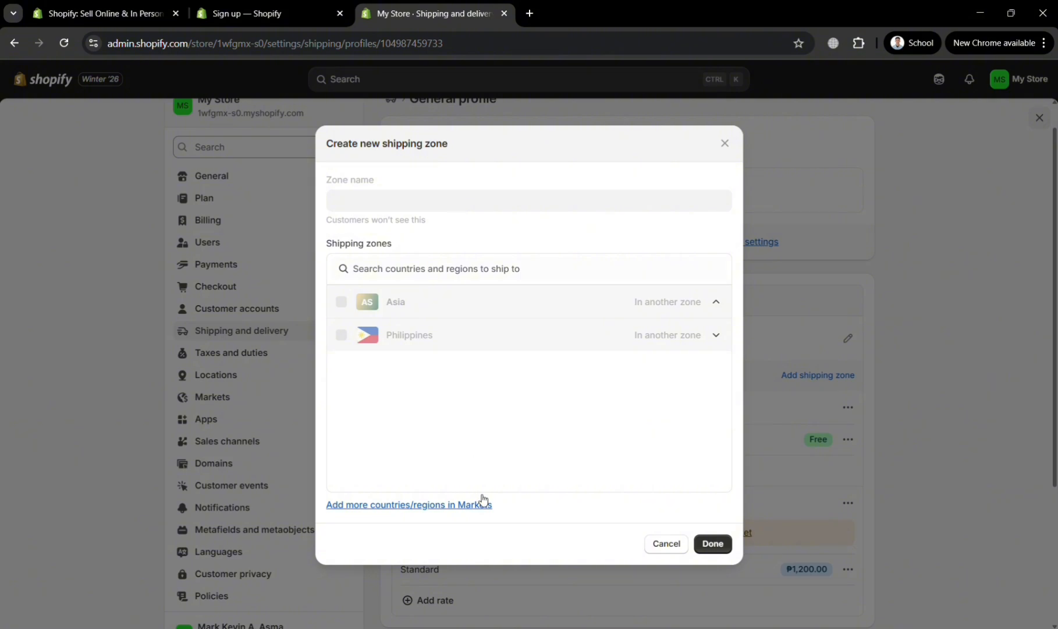
pyautogui.click(479, 504)
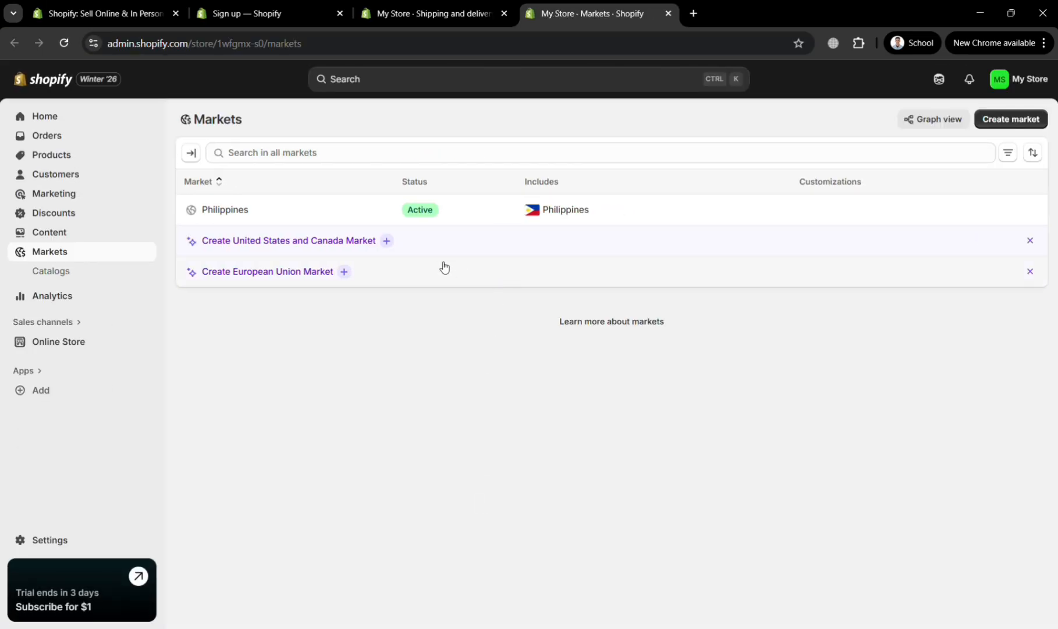
pyautogui.click(739, 158)
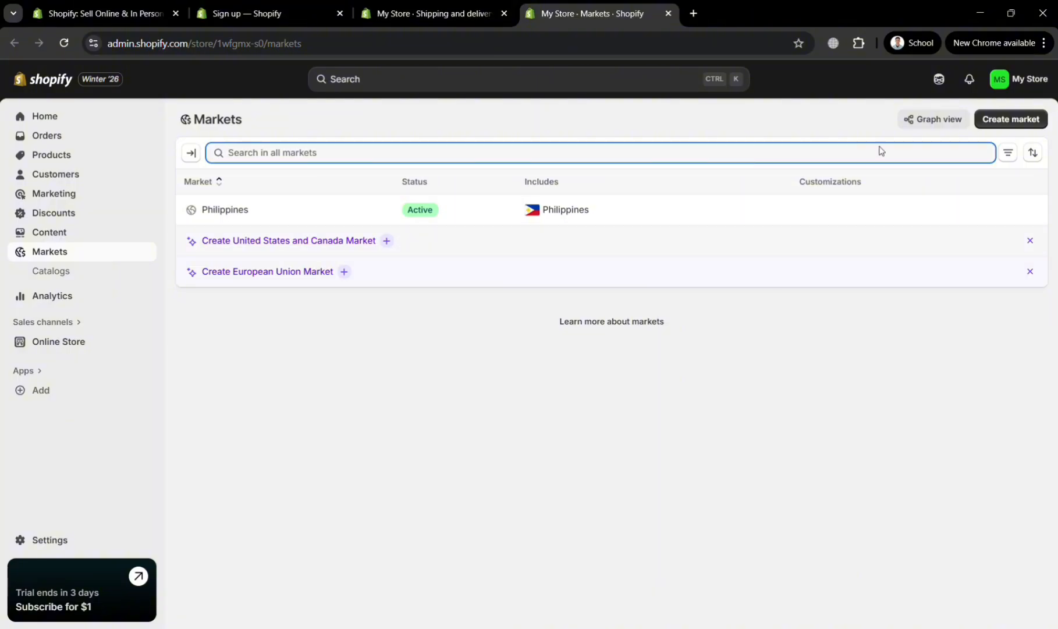
pyautogui.click(1005, 131)
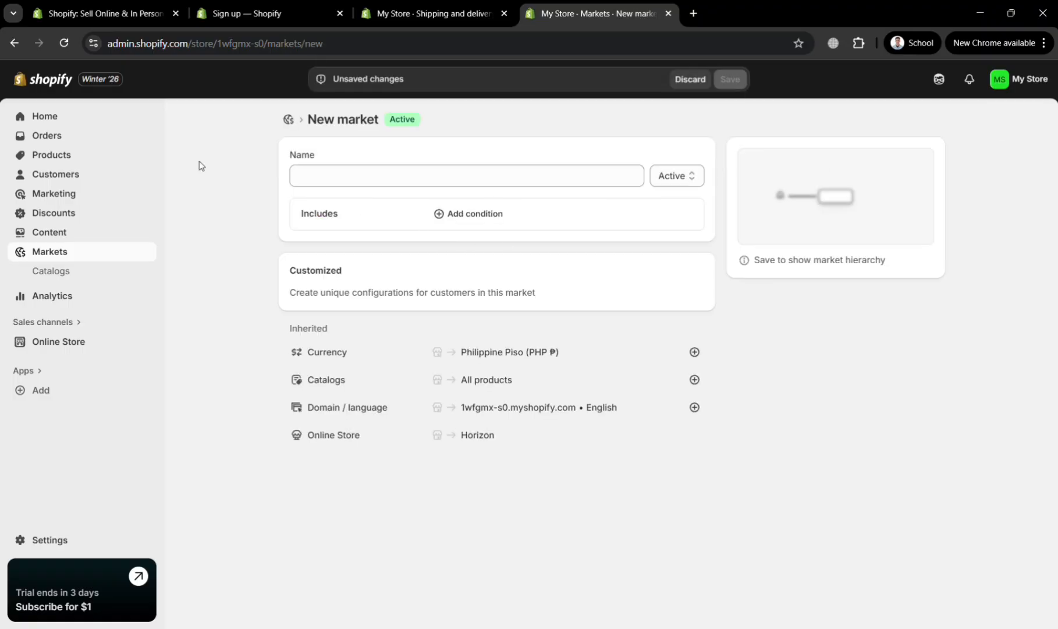
pyautogui.click(13, 43)
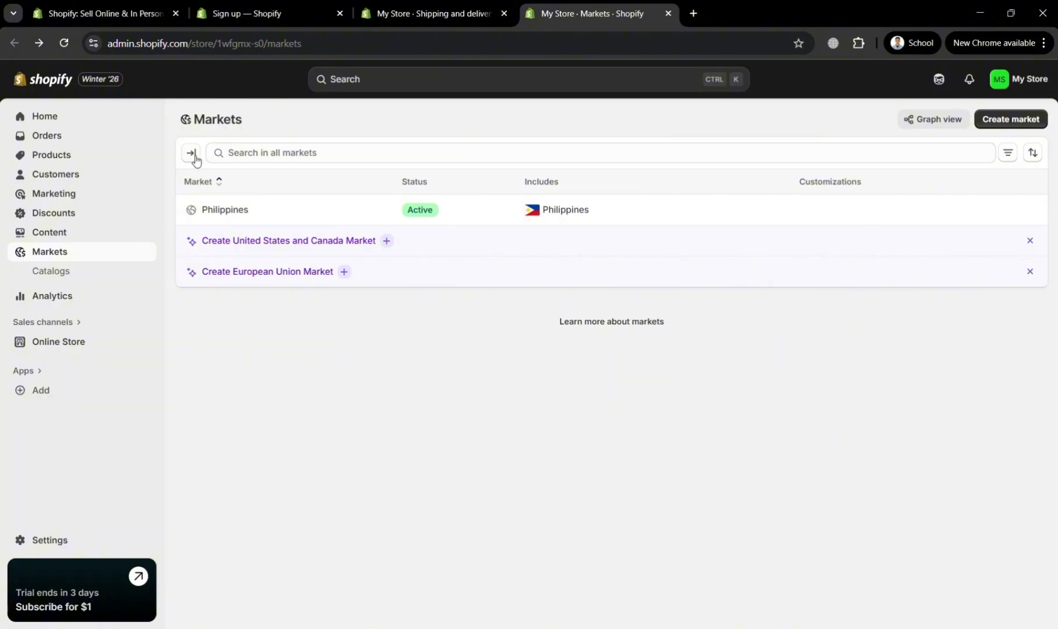
# - Search the store's markets for "Asia" and for "United"
pyautogui.click(265, 158)
pyautogui.write('Asia')
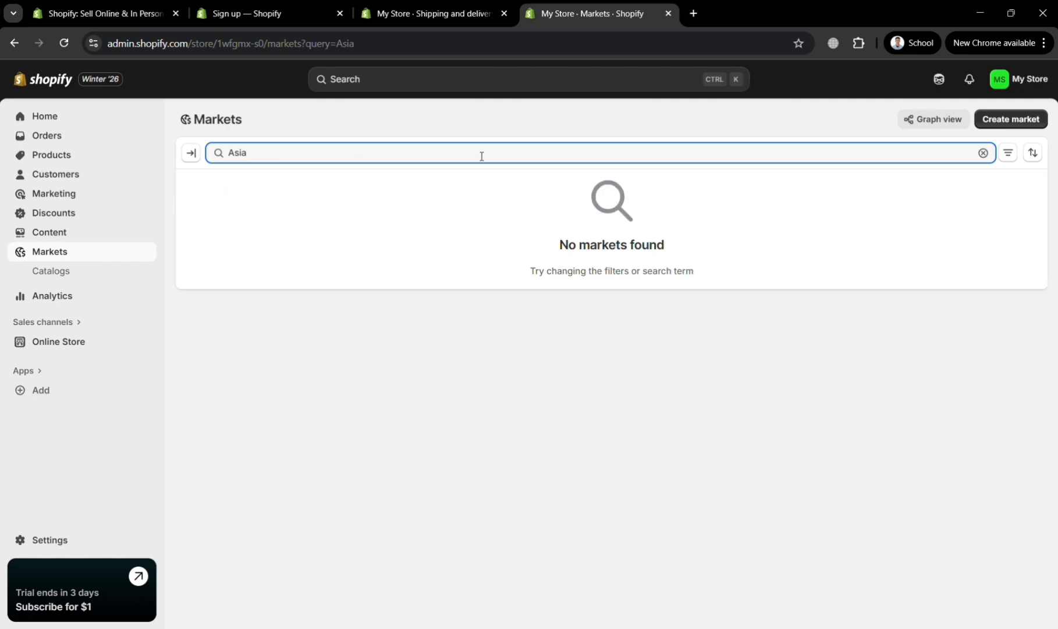
pyautogui.press('BackSpace')
pyautogui.press('BackSpace')
pyautogui.write('U')
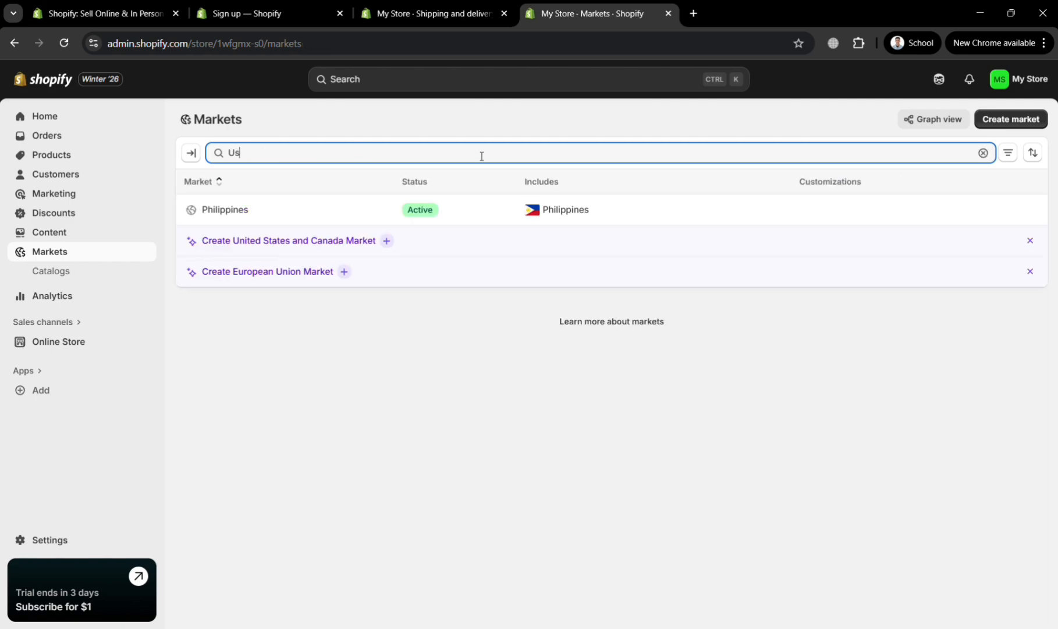
pyautogui.write('n')
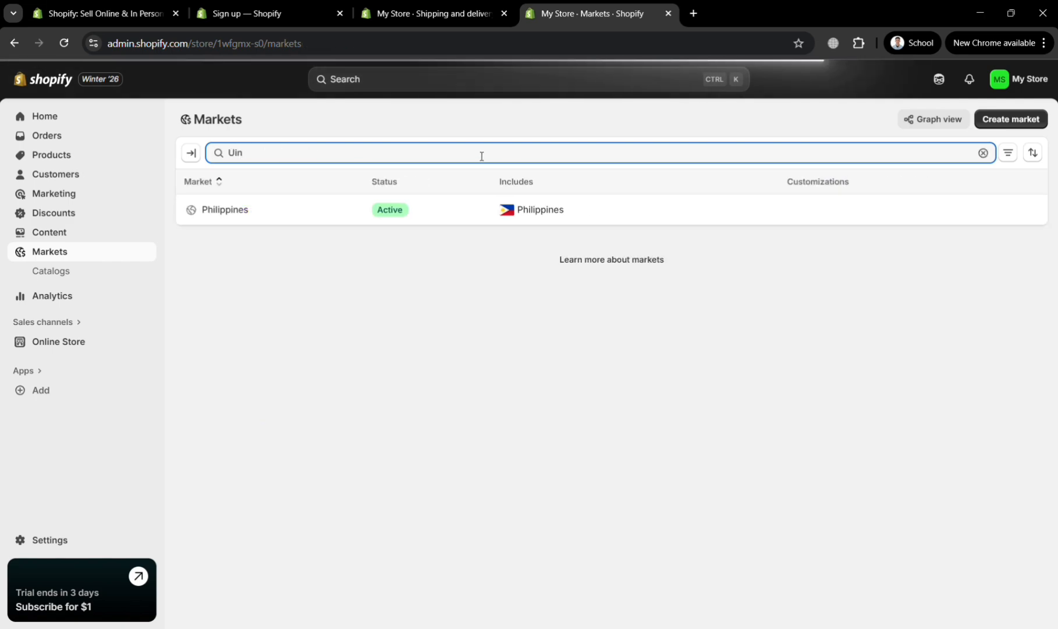
pyautogui.write('ited')
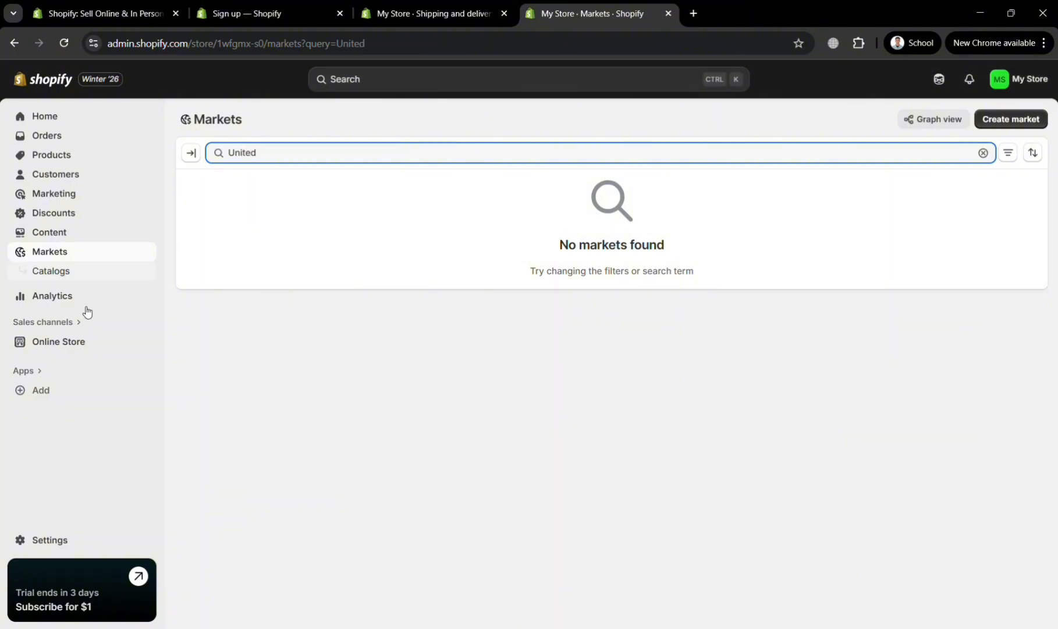
# - Return to the new shipping zone form and collapse the Asia group in its list of regions
pyautogui.click(447, 4)
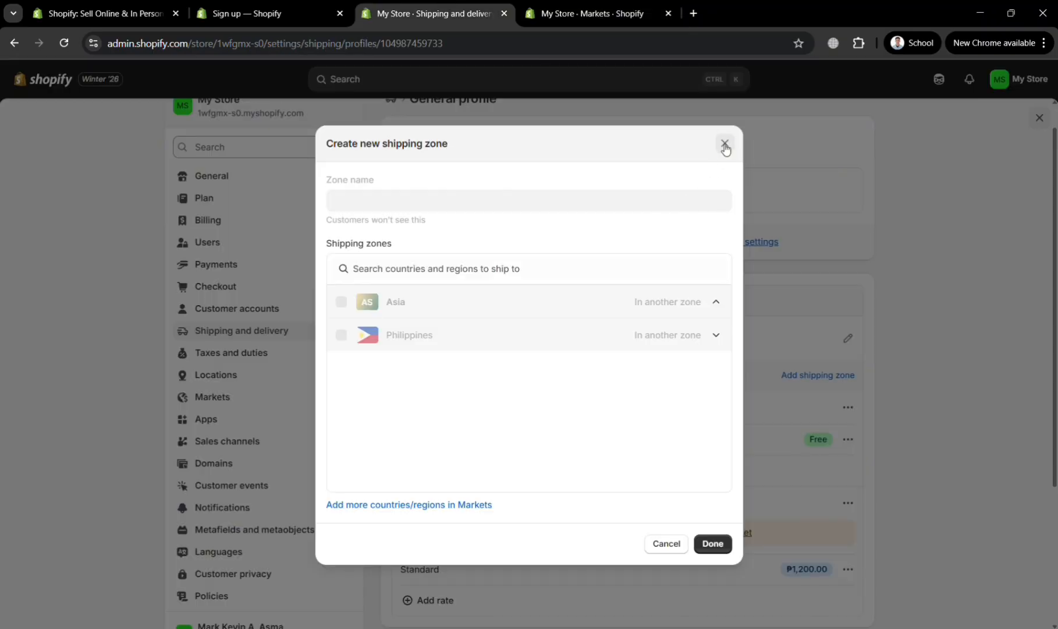
pyautogui.click(617, 267)
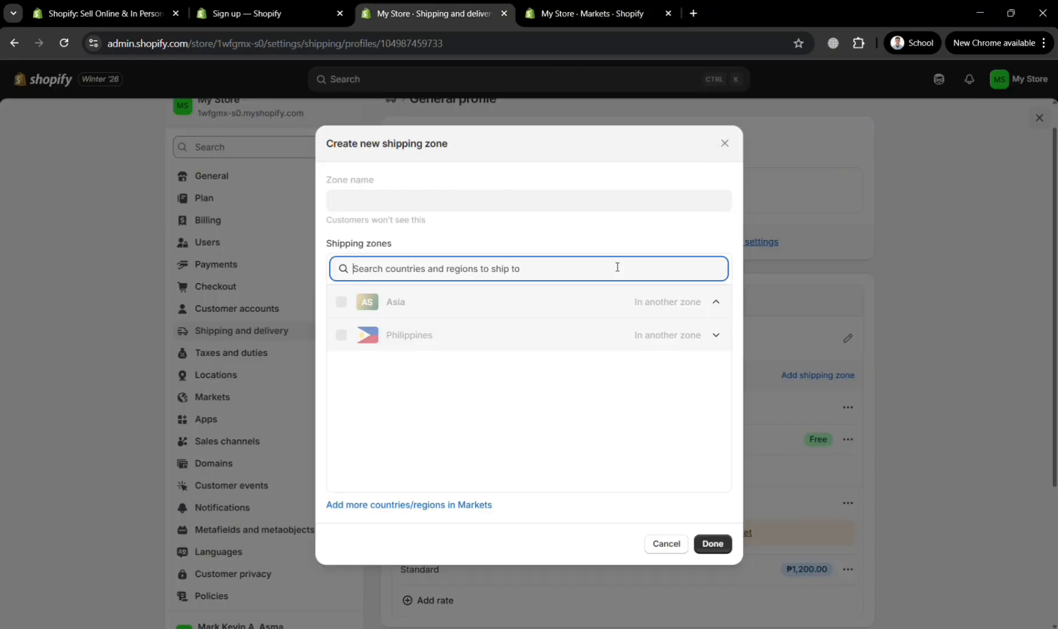
pyautogui.click(700, 308)
pyautogui.click(703, 308)
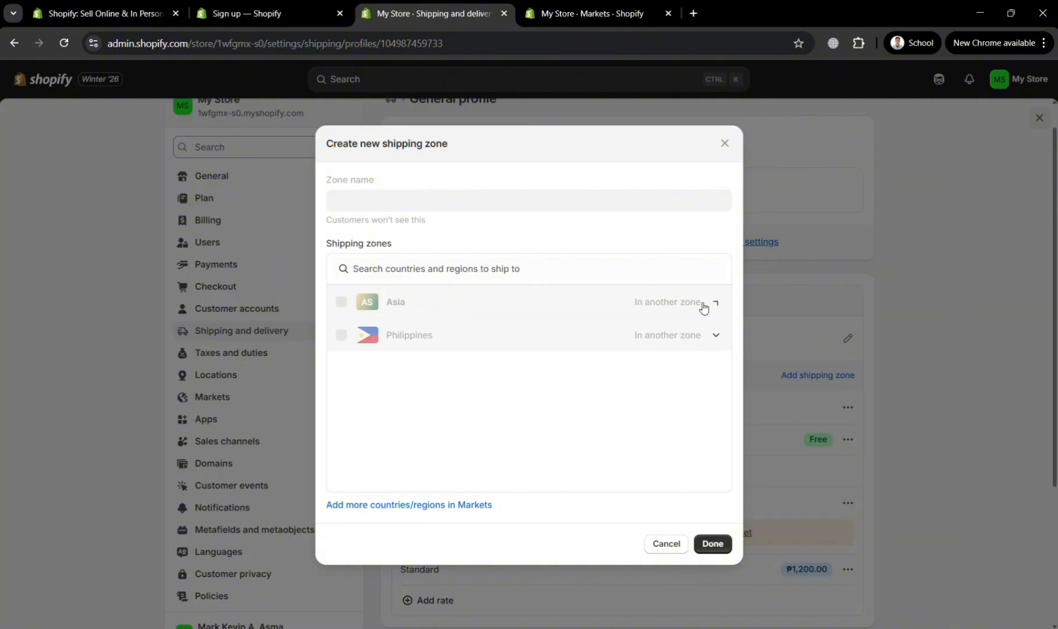
pyautogui.click(703, 307)
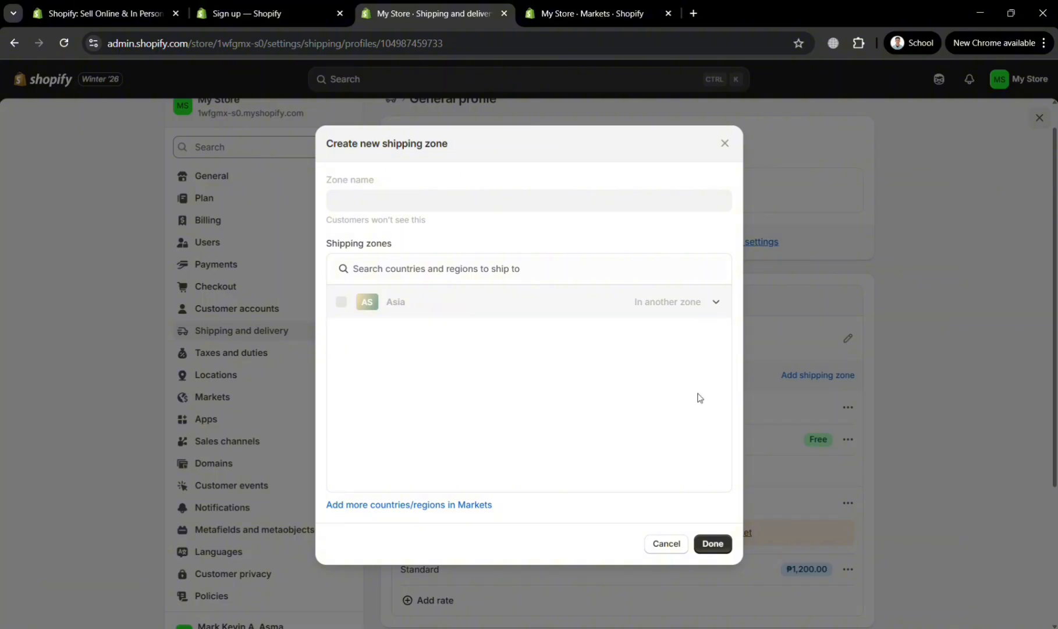
# - Close the new shipping zone form and set the delivery description of the domestic zone's Standard rate to "Ships next day"
pyautogui.click(713, 545)
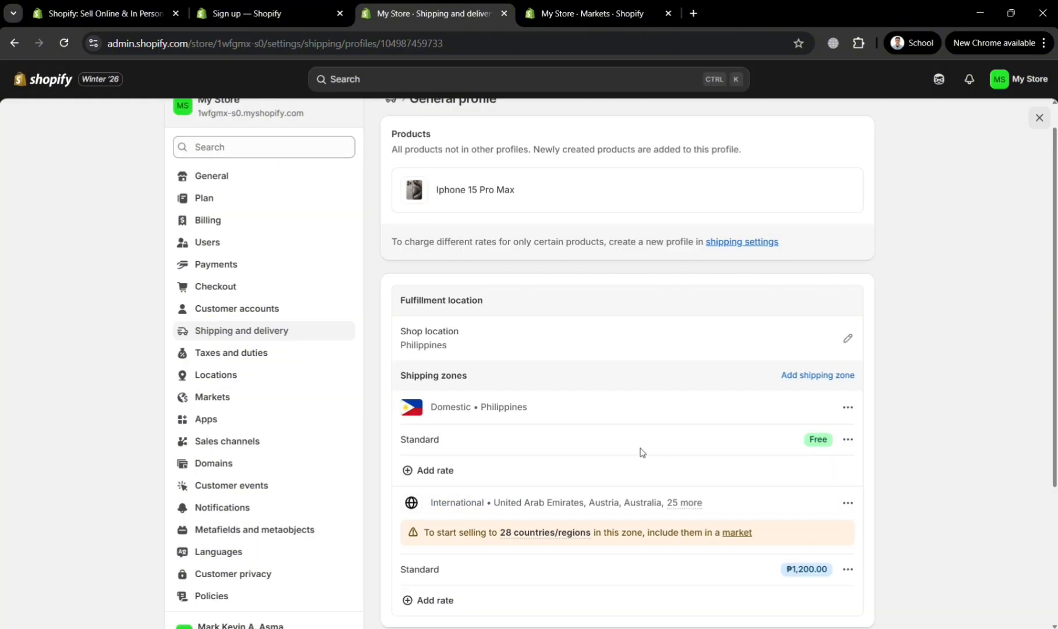
pyautogui.click(847, 440)
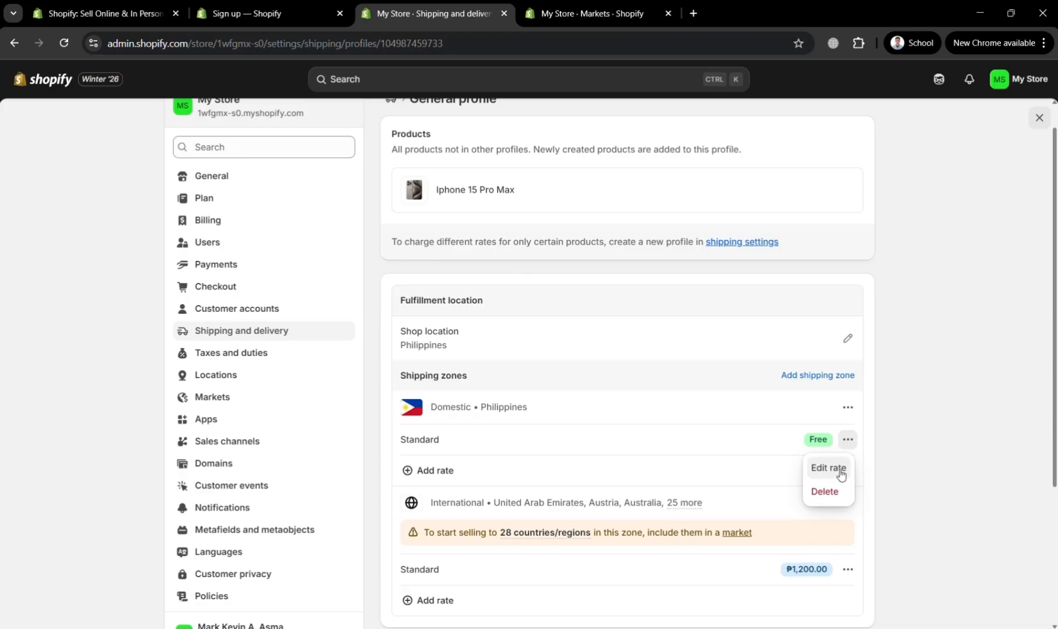
pyautogui.click(838, 471)
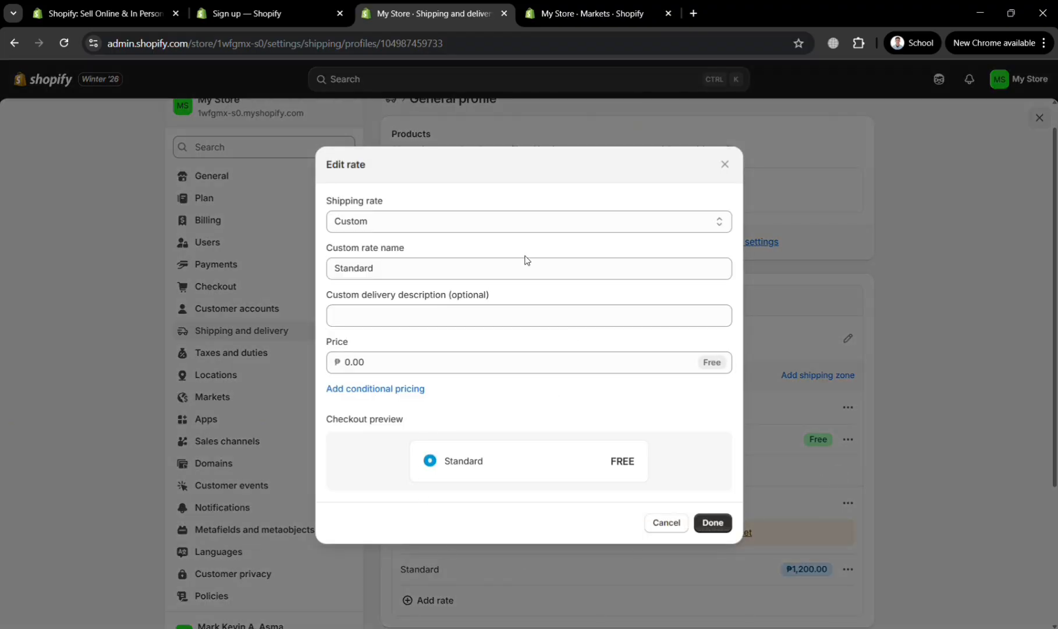
pyautogui.click(531, 228)
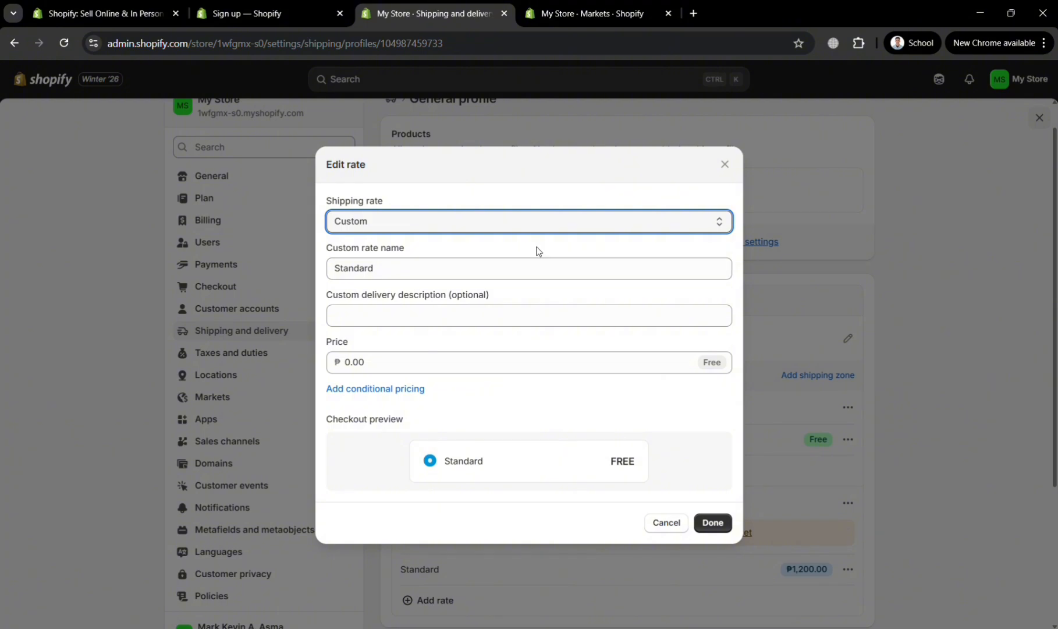
pyautogui.click(544, 266)
pyautogui.doubleClick(550, 276)
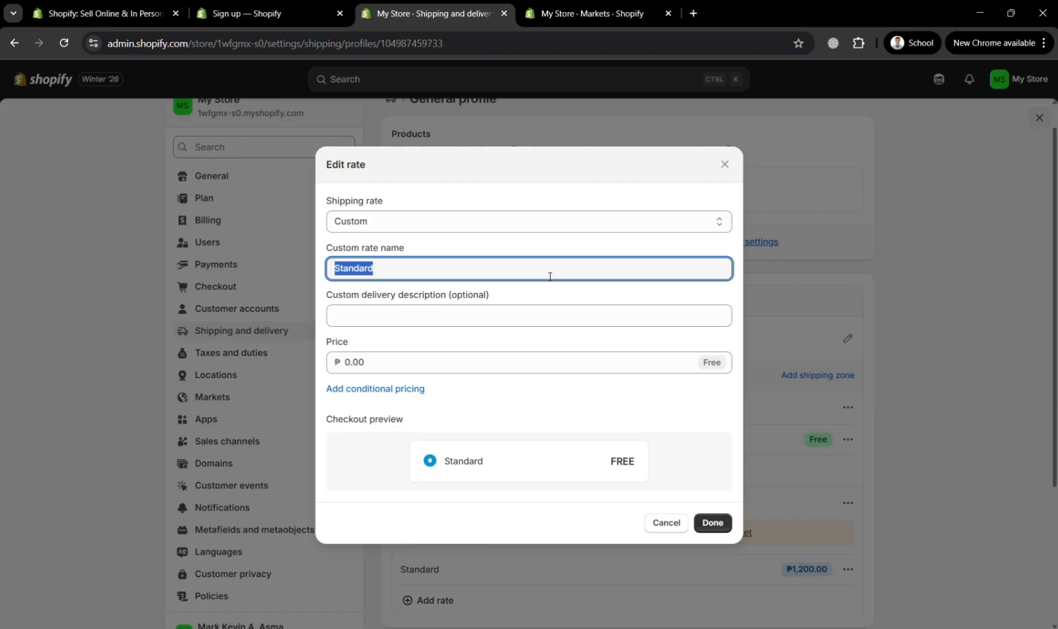
pyautogui.click(555, 328)
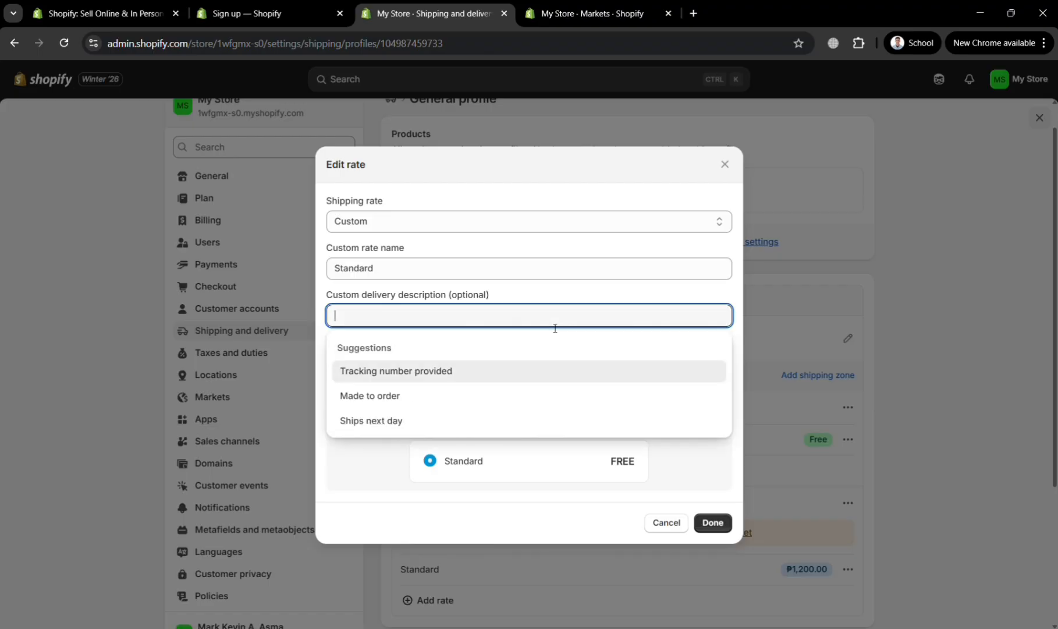
pyautogui.click(579, 423)
# - Set the domestic Standard rate's price to ₱55 and apply the edited rate
pyautogui.click(561, 366)
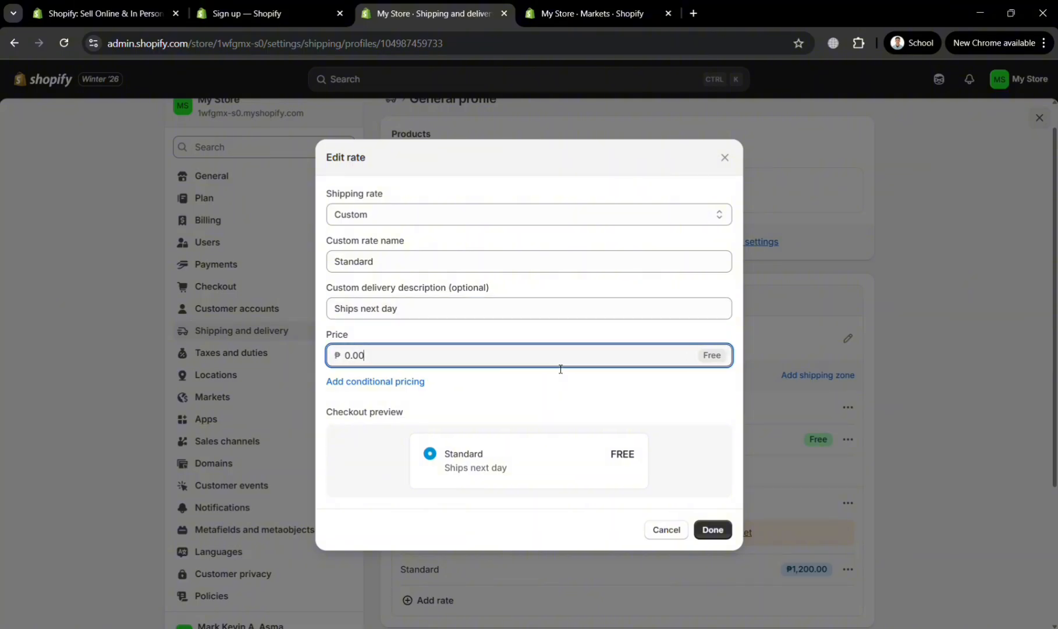
pyautogui.write('55')
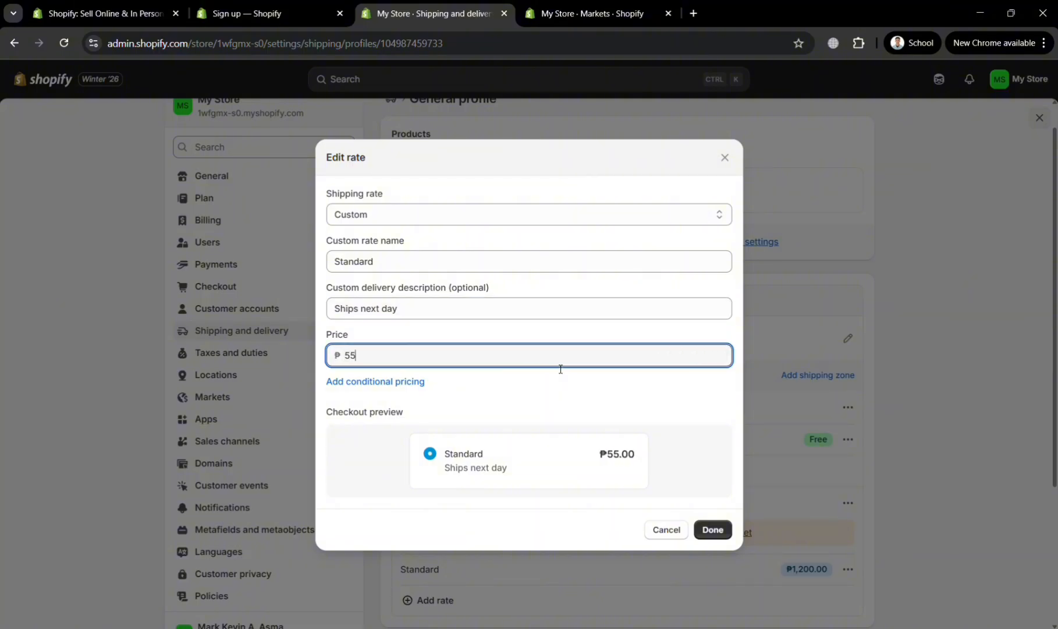
pyautogui.click(714, 530)
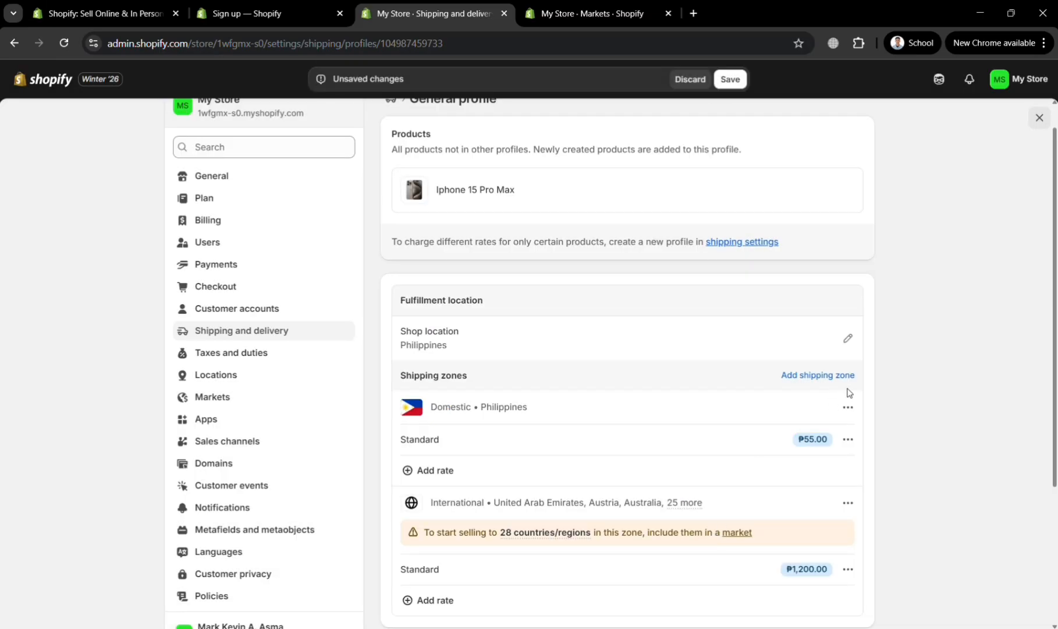
# - Start a new shipping rate for the domestic Philippines zone
pyautogui.click(423, 481)
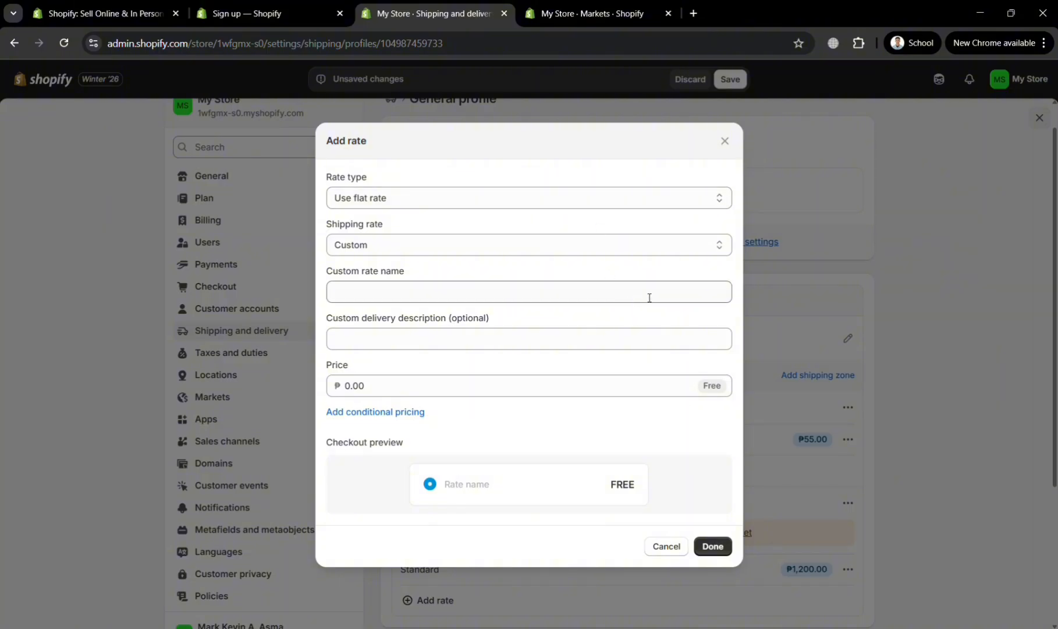
pyautogui.click(712, 296)
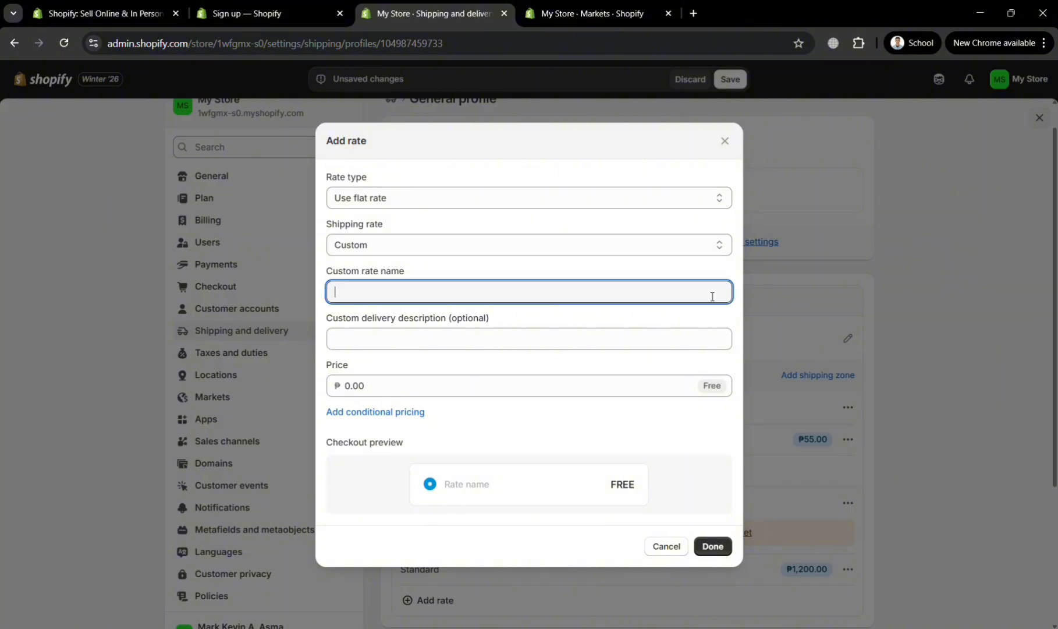
pyautogui.click(667, 355)
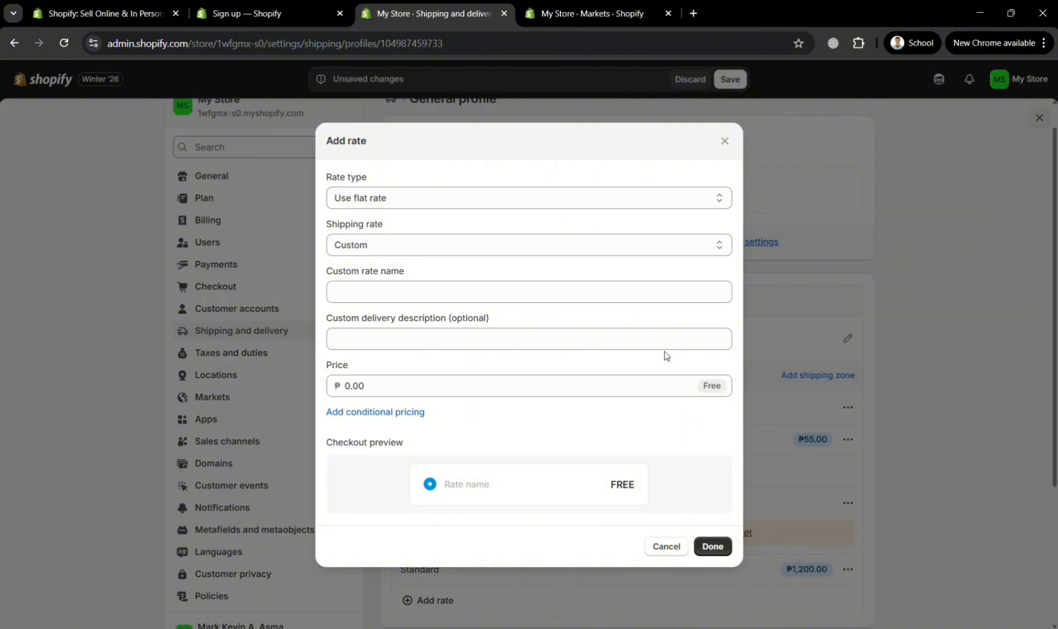
# - Try the carrier or app calculated rate type for the new domestic rate and change back to flat rate
pyautogui.click(716, 204)
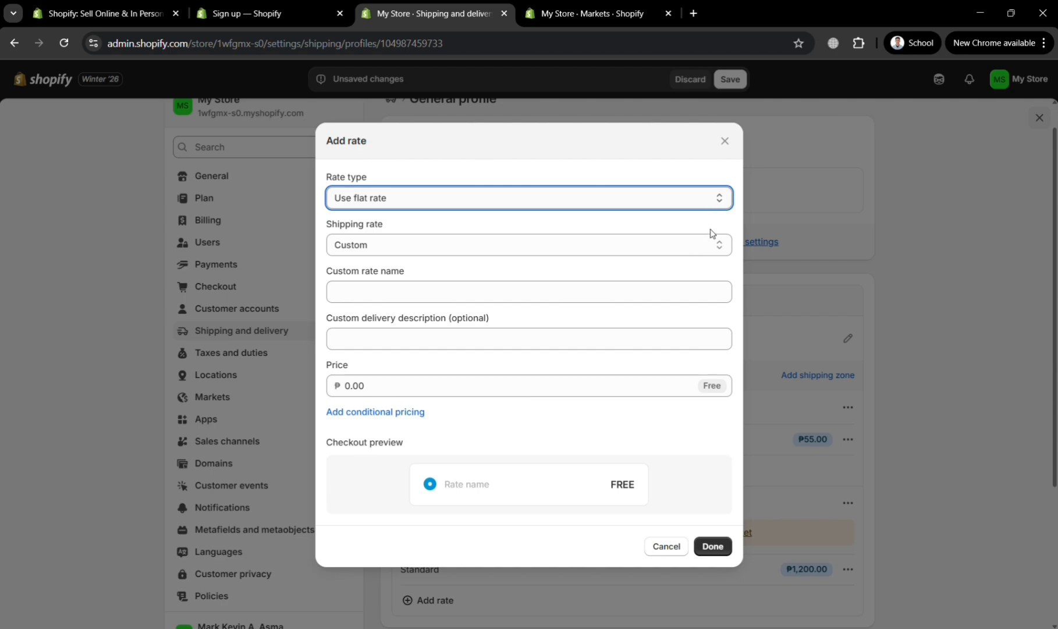
pyautogui.press('Down')
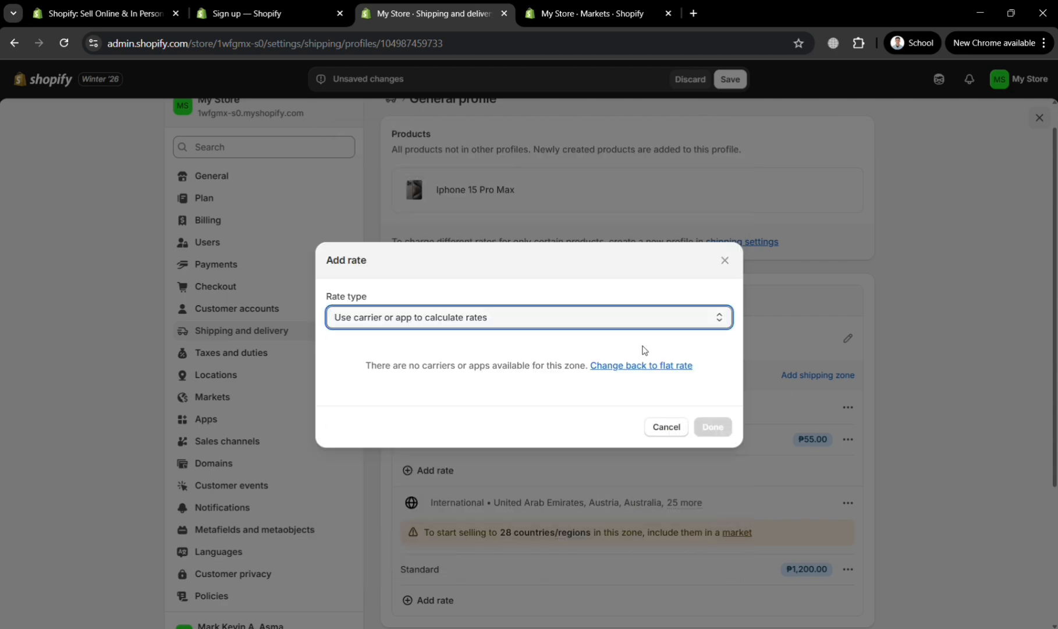
pyautogui.click(680, 367)
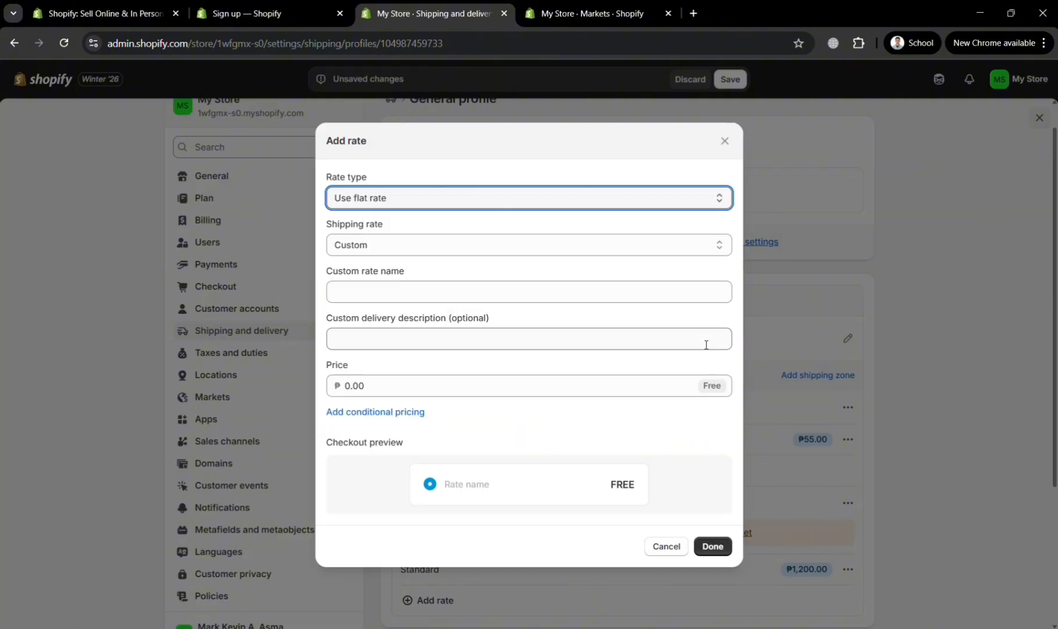
# - Name the new domestic rate "Promo Shipping" and choose "Made to order" as its delivery description
pyautogui.click(564, 303)
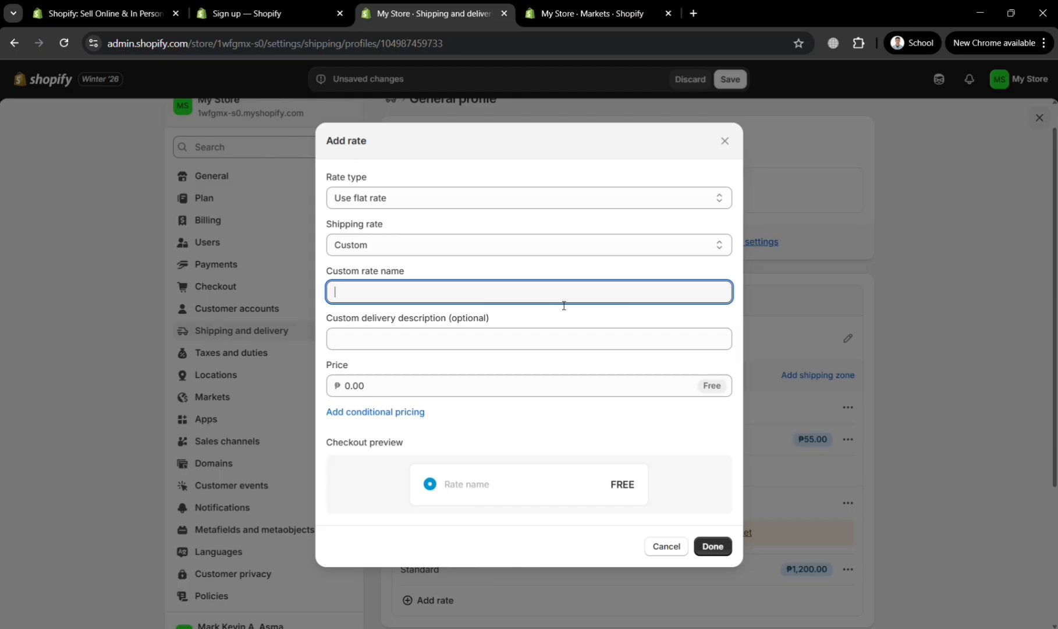
pyautogui.write('Promo Shippin')
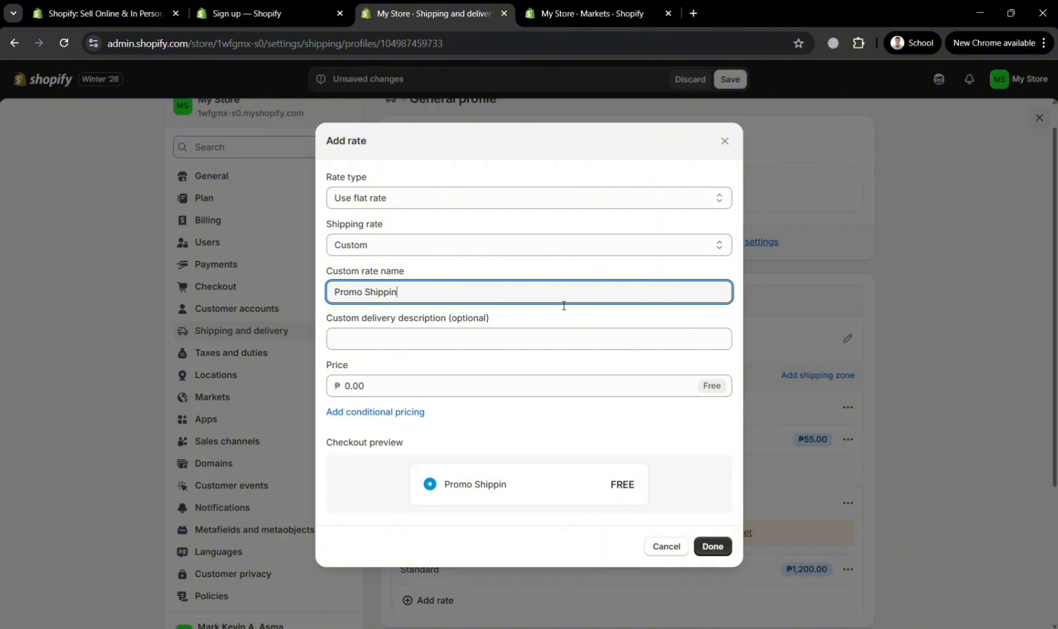
pyautogui.write('g')
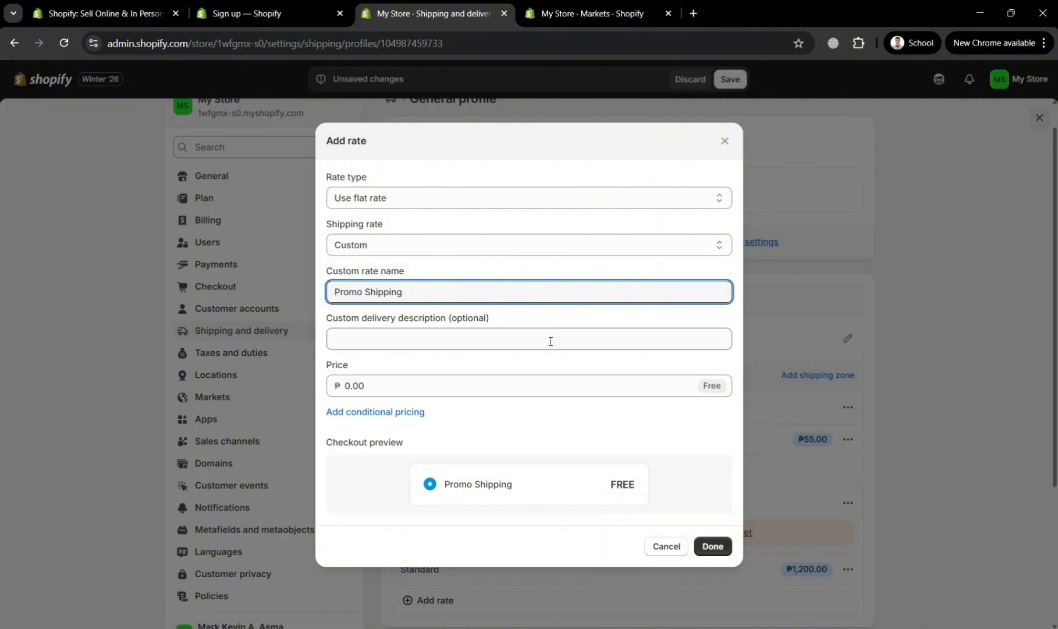
pyautogui.click(553, 343)
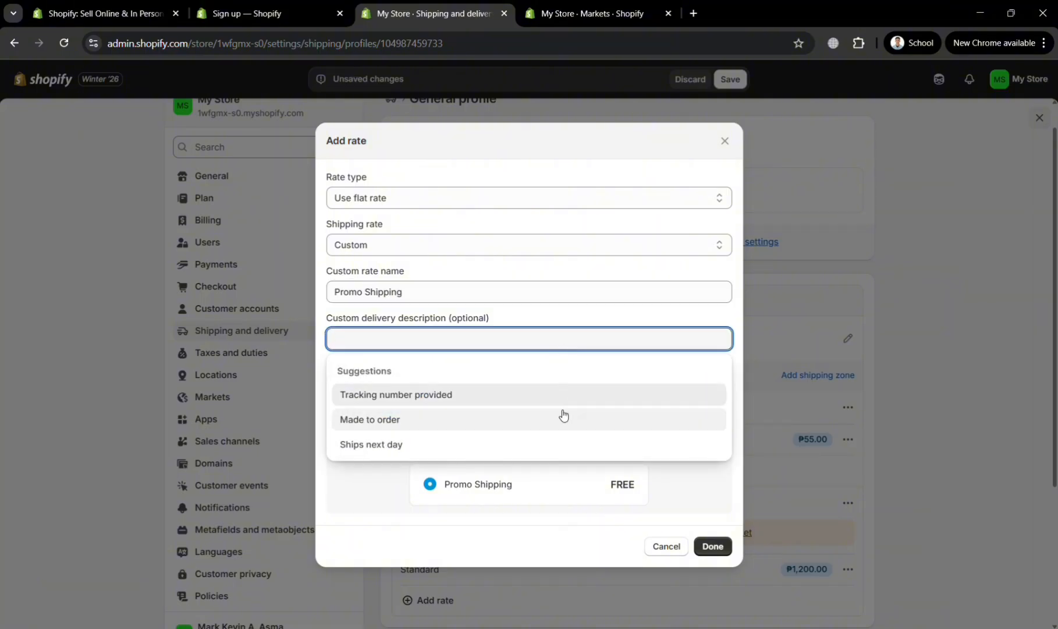
pyautogui.click(563, 417)
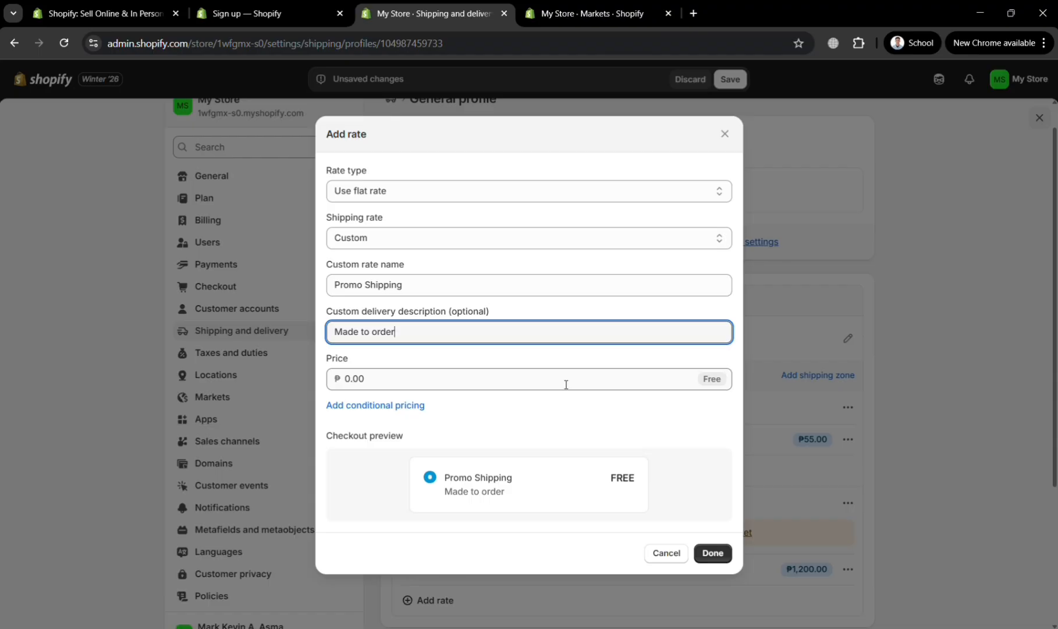
# - Set the Promo Shipping rate's price to ₱40 and add the rate to the domestic zone
pyautogui.click(566, 385)
pyautogui.write('++')
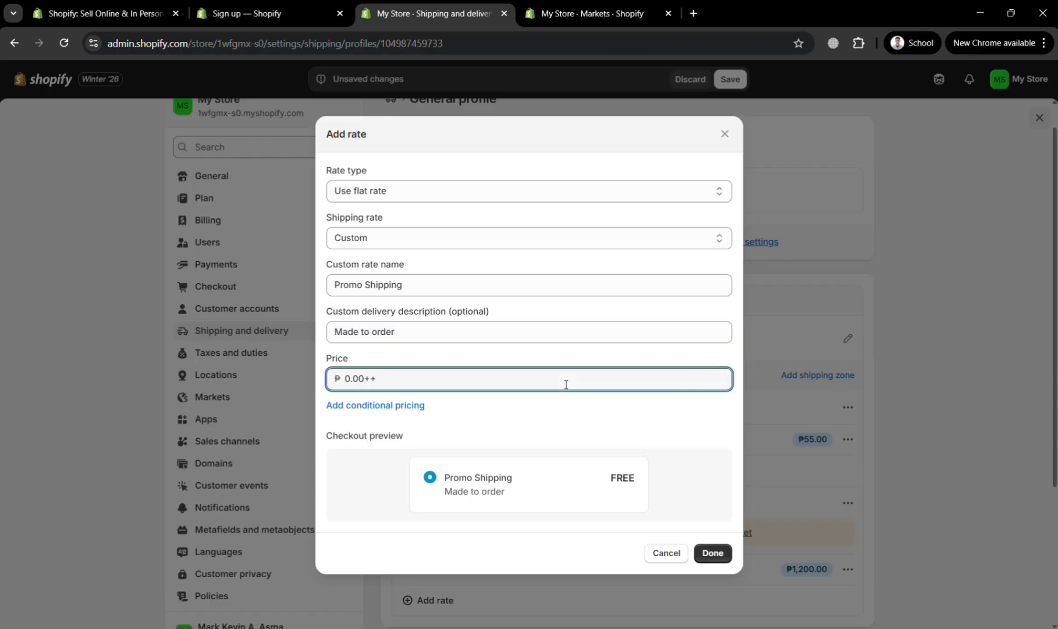
pyautogui.press('BackSpace')
pyautogui.press('BackSpace')
pyautogui.press('BackSpace')
pyautogui.press('BackSpace')
pyautogui.press('BackSpace')
pyautogui.press('BackSpace')
pyautogui.write('40')
pyautogui.click(715, 553)
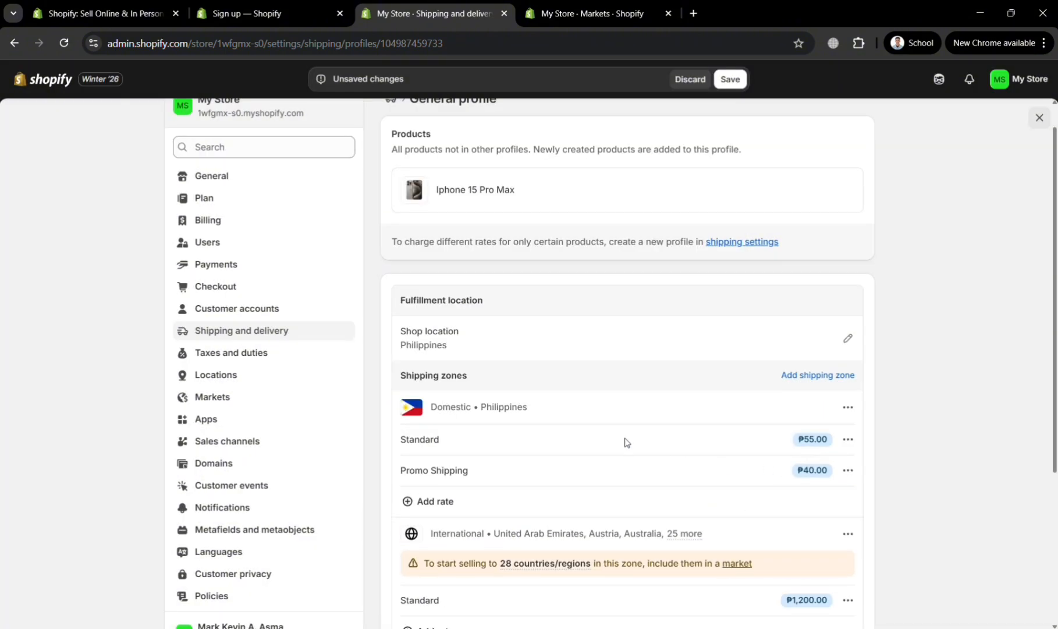
# - Review the countries and regions selected in the International shipping zone, from Asia through Oceania, and close the zone editor
pyautogui.scroll(-4, 652, 535)
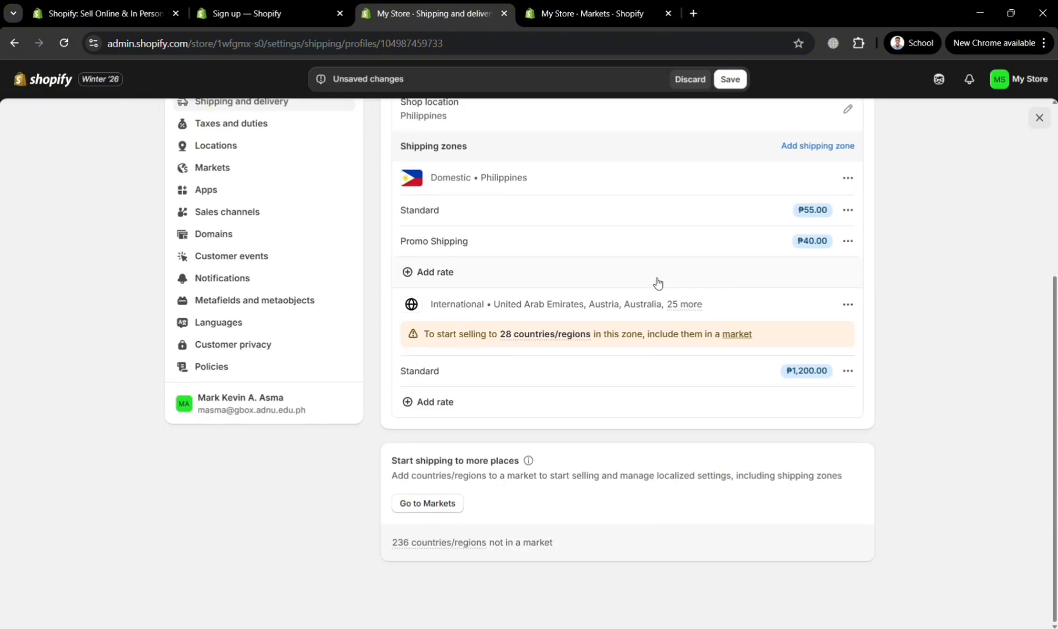
pyautogui.moveTo(530, 335)
pyautogui.click(861, 304)
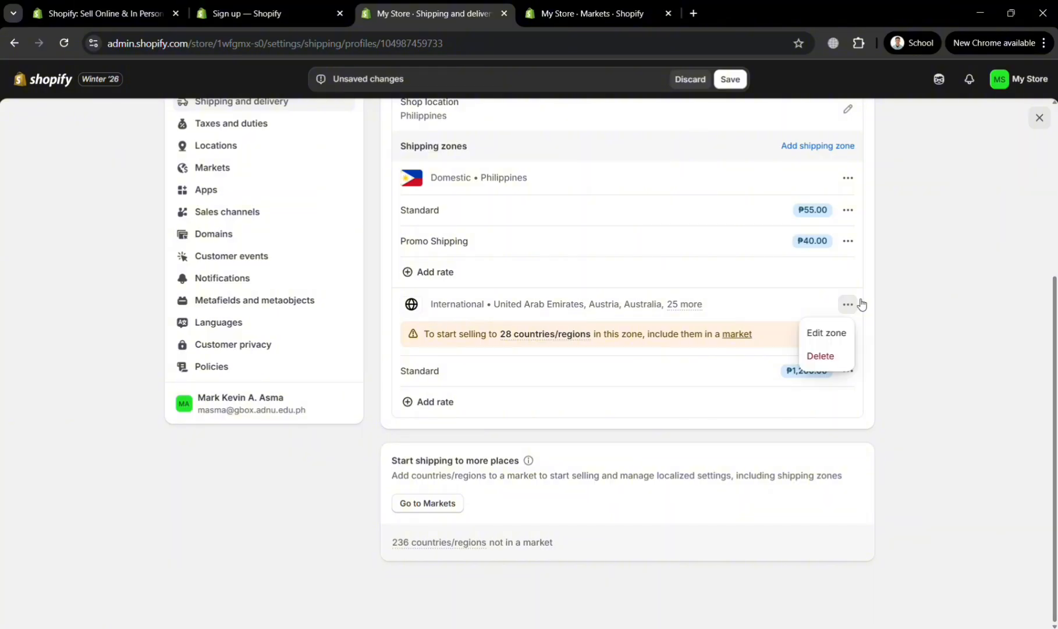
pyautogui.click(845, 334)
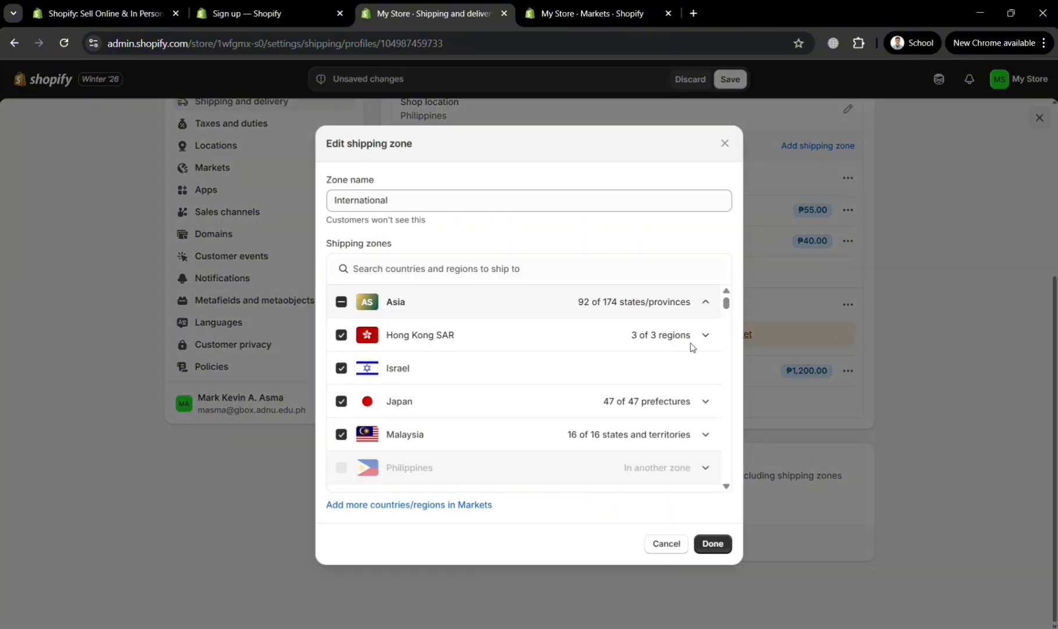
pyautogui.scroll(-1, 471, 453)
pyautogui.scroll(-10, 471, 452)
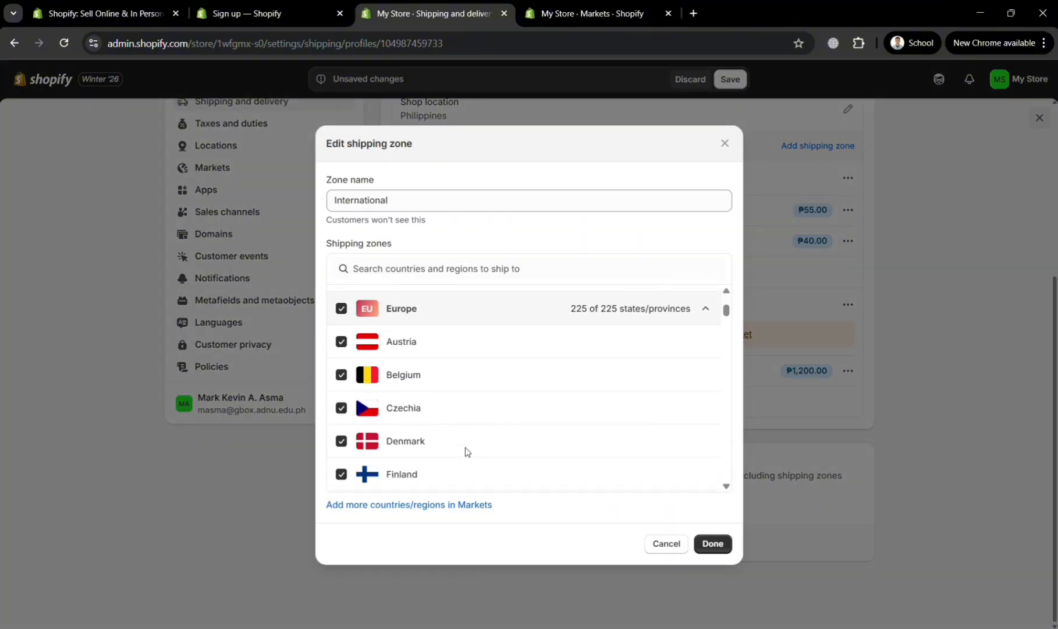
pyautogui.scroll(-8, 464, 451)
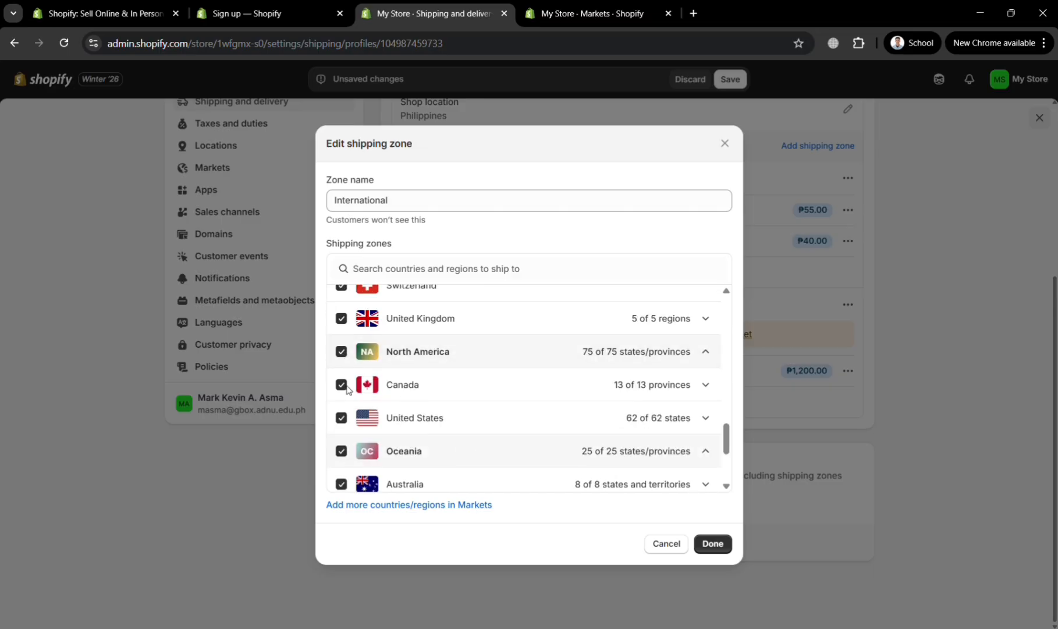
pyautogui.scroll(-1, 351, 419)
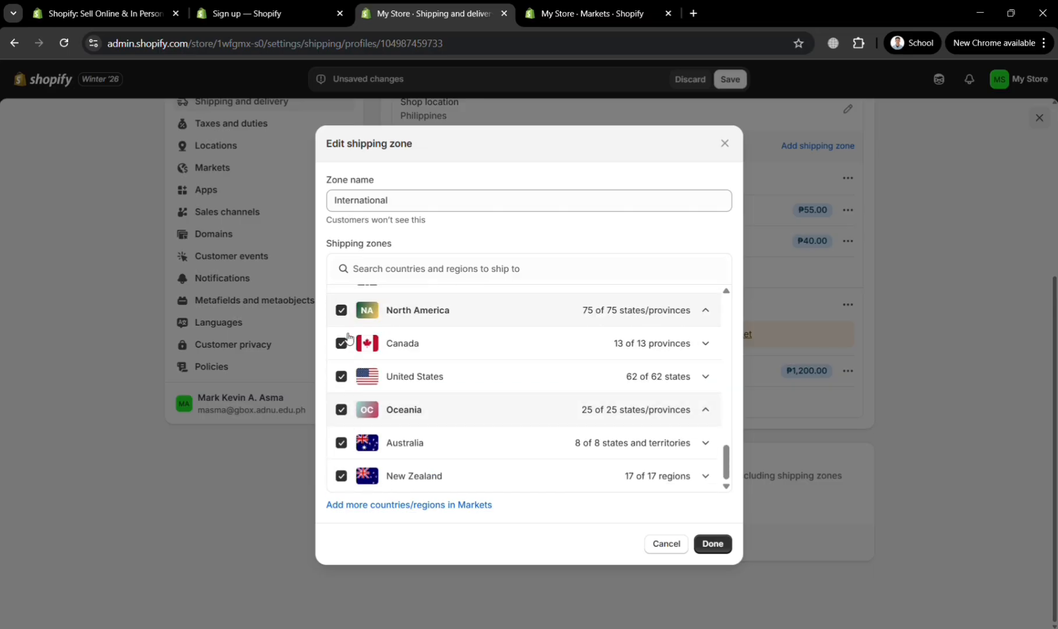
pyautogui.click(344, 409)
pyautogui.click(342, 410)
pyautogui.scroll(10, 344, 413)
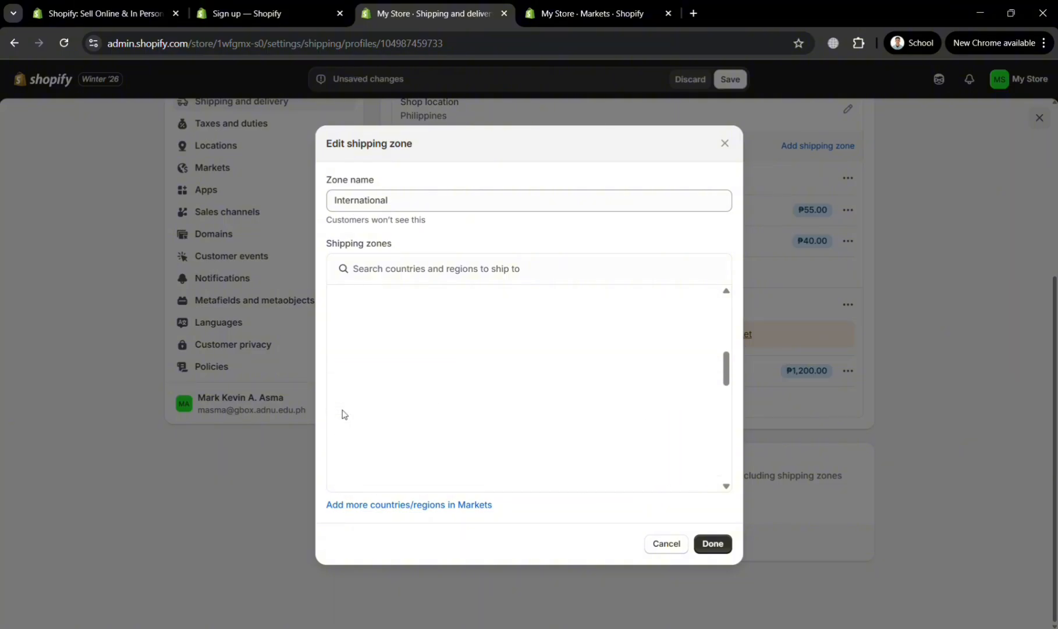
pyautogui.click(712, 543)
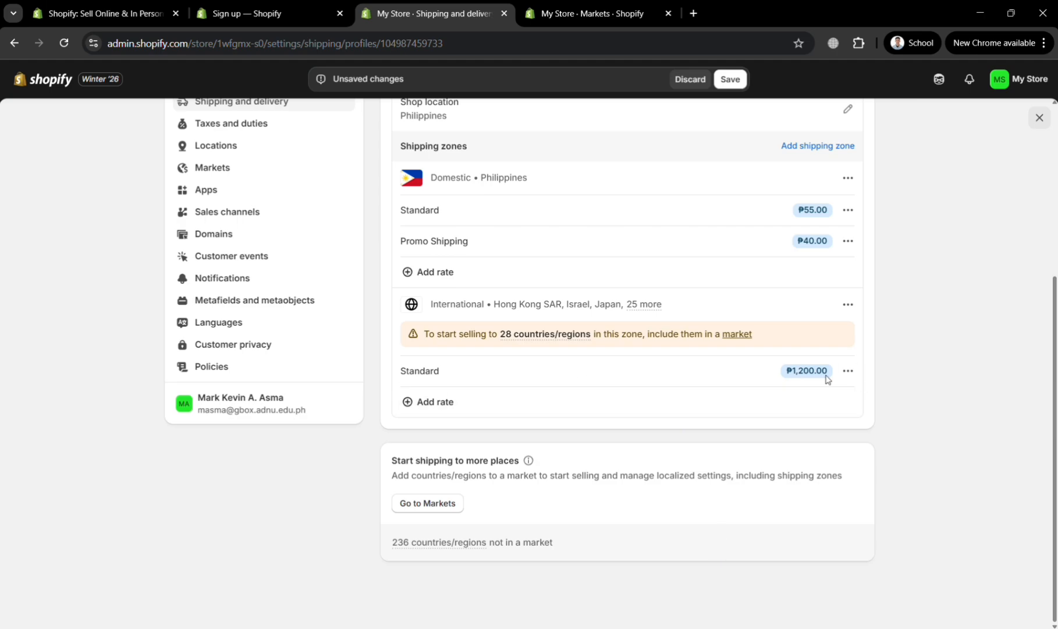
# - Start a flat rate in the International zone, named "International Rate", with "Tracking number provided" as its delivery description
pyautogui.click(438, 403)
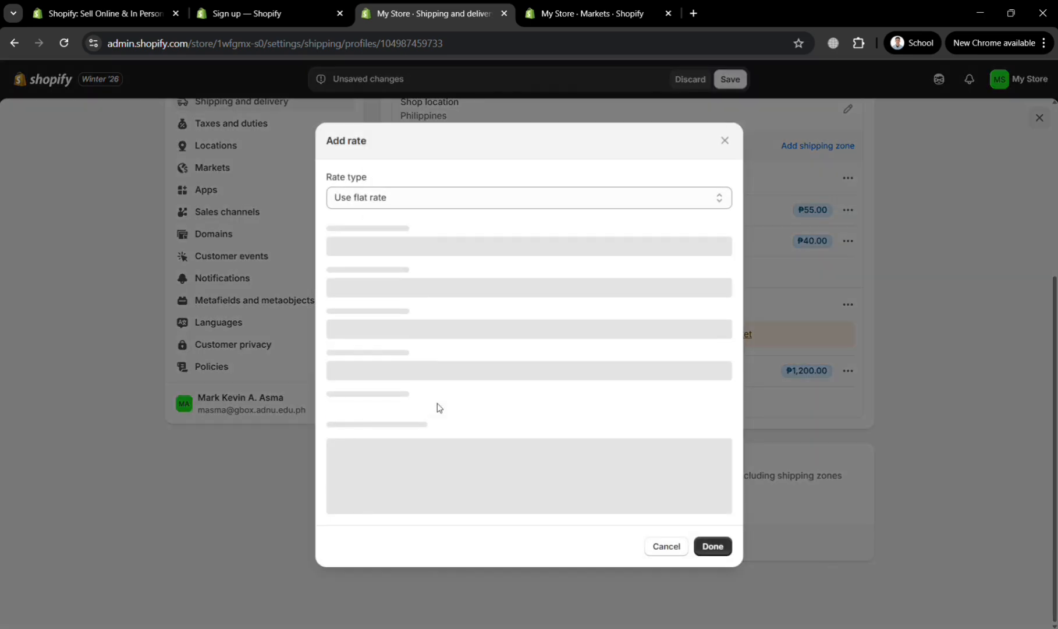
pyautogui.click(499, 295)
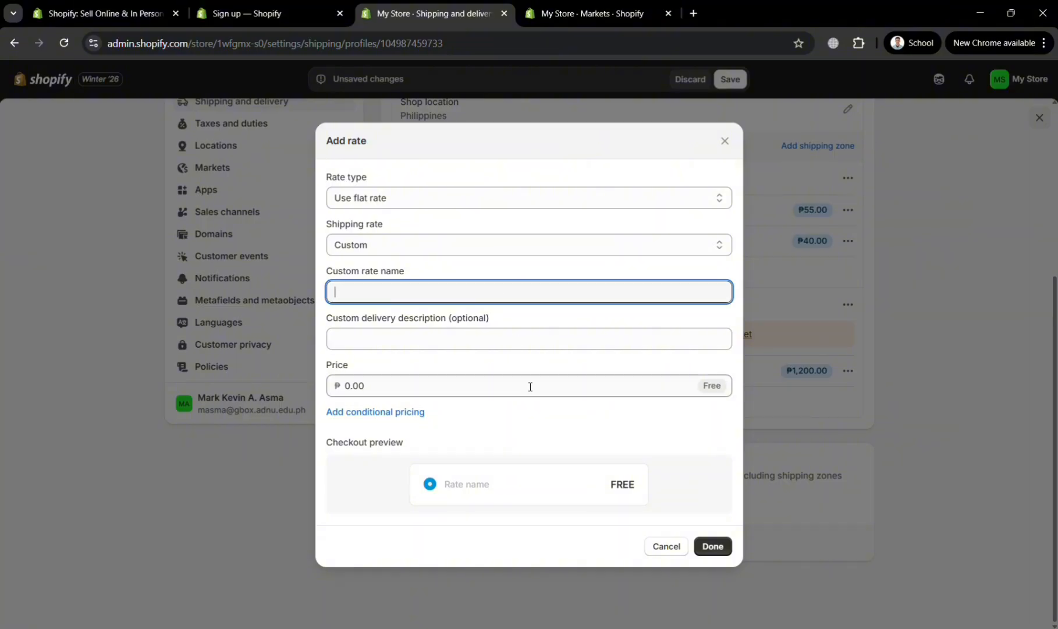
pyautogui.write('International Rate')
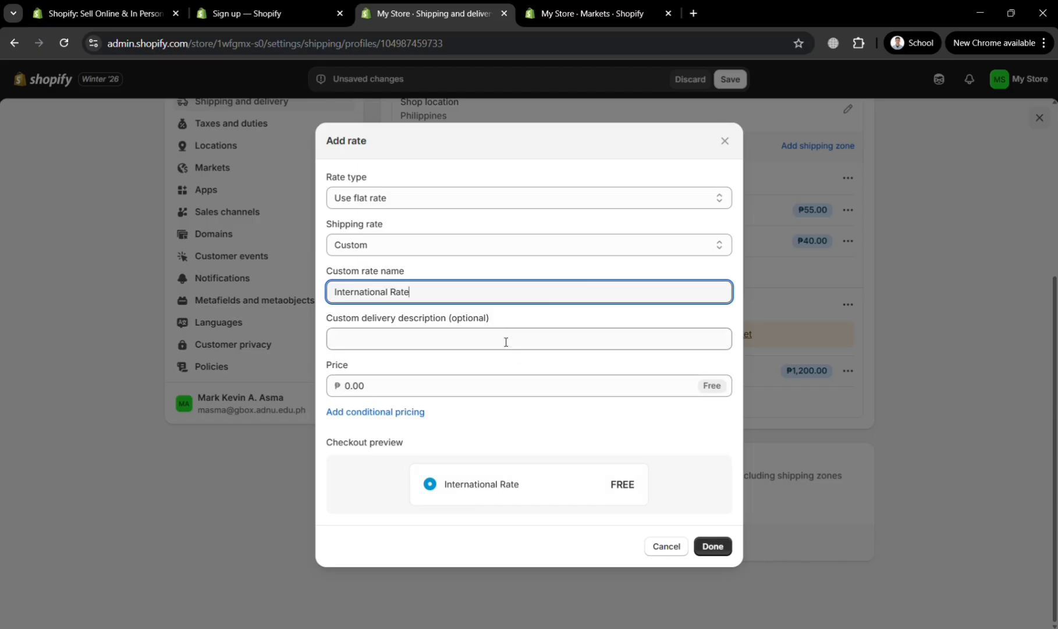
pyautogui.click(505, 342)
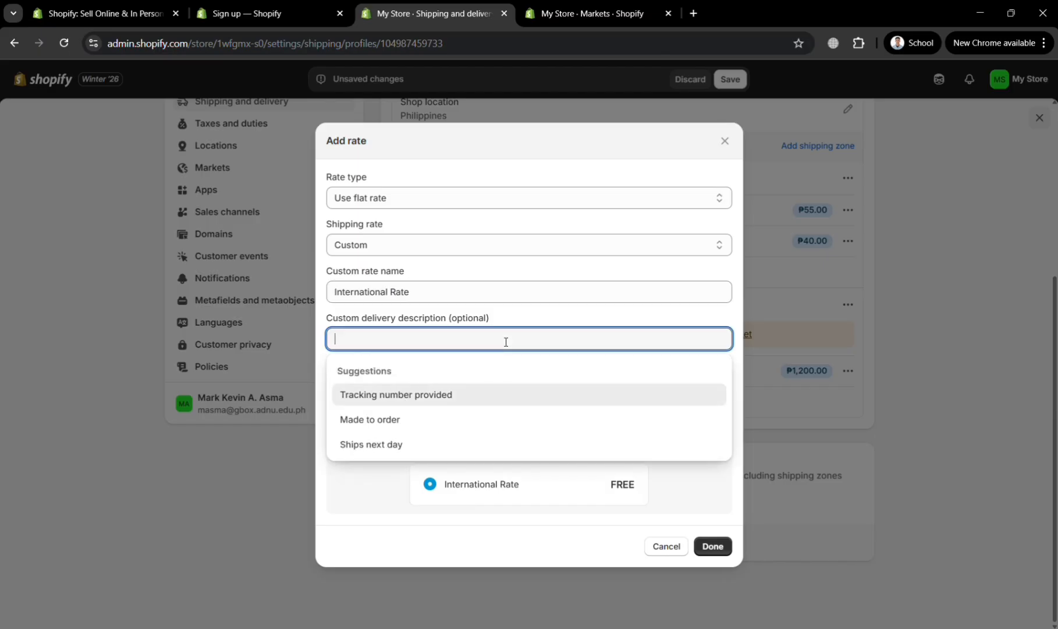
pyautogui.click(499, 395)
# - Set the International Rate's price to ₱1,000 and add the rate to the International zone
pyautogui.click(511, 388)
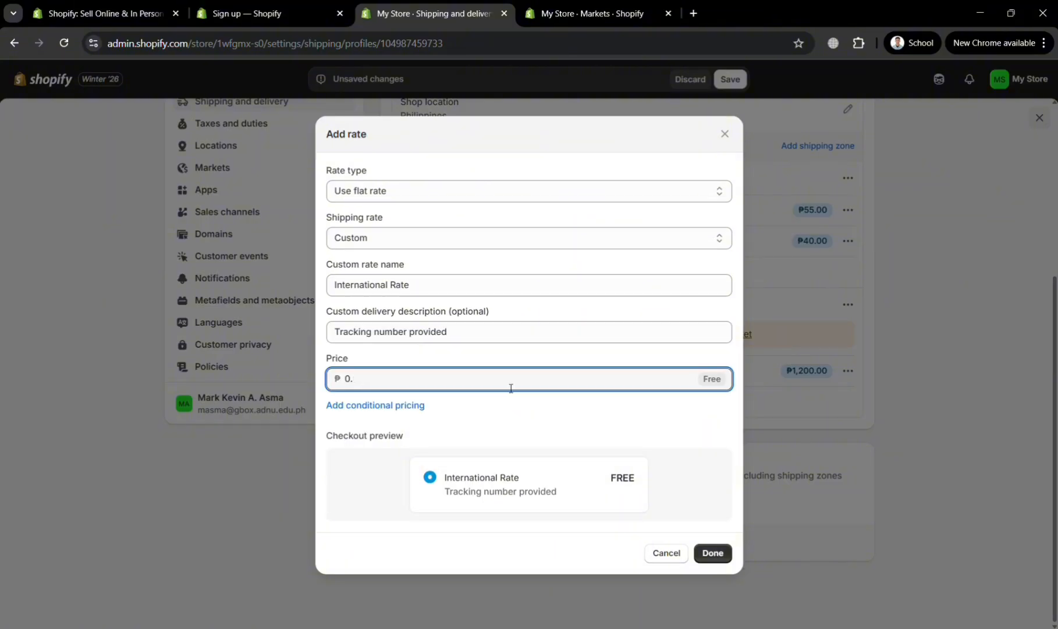
pyautogui.press('BackSpace')
pyautogui.press('BackSpace')
pyautogui.write('1000')
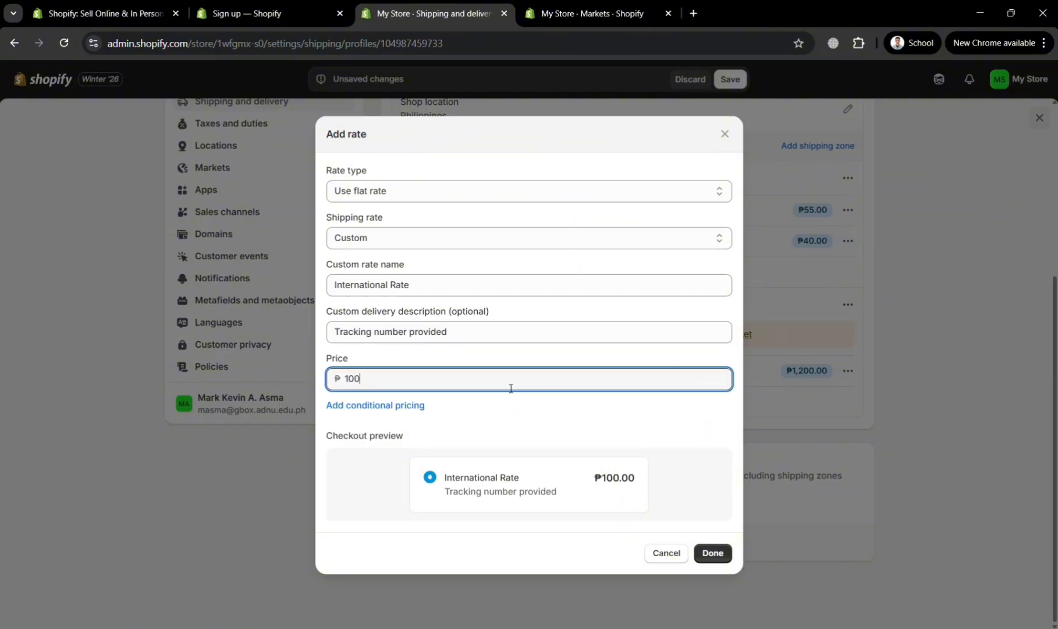
pyautogui.click(712, 556)
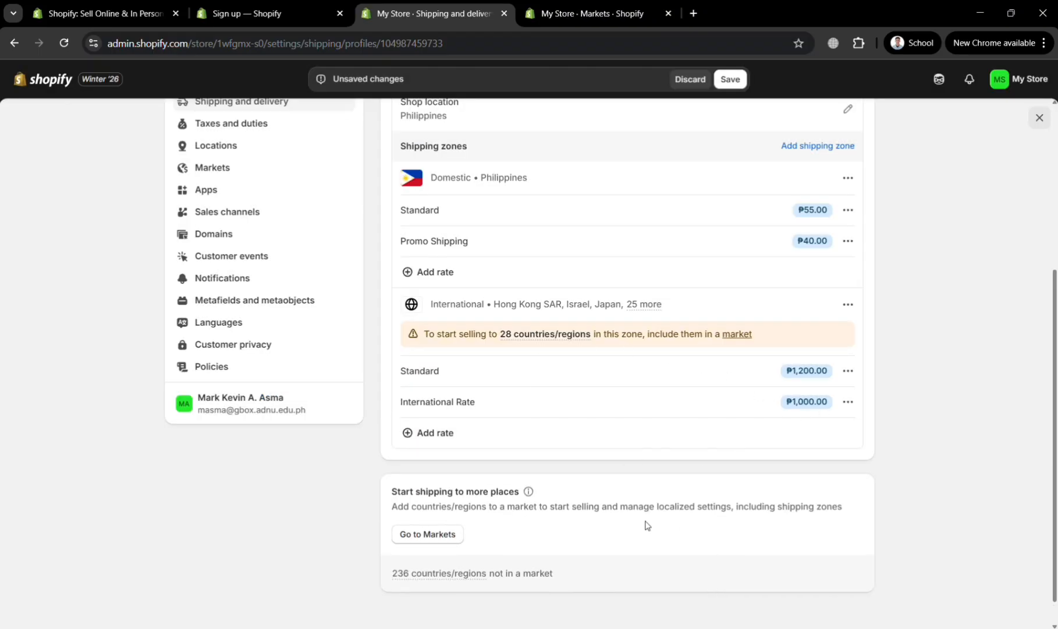
# - Look over the general profile's zones and rates and save the profile changes
pyautogui.scroll(-1, 646, 526)
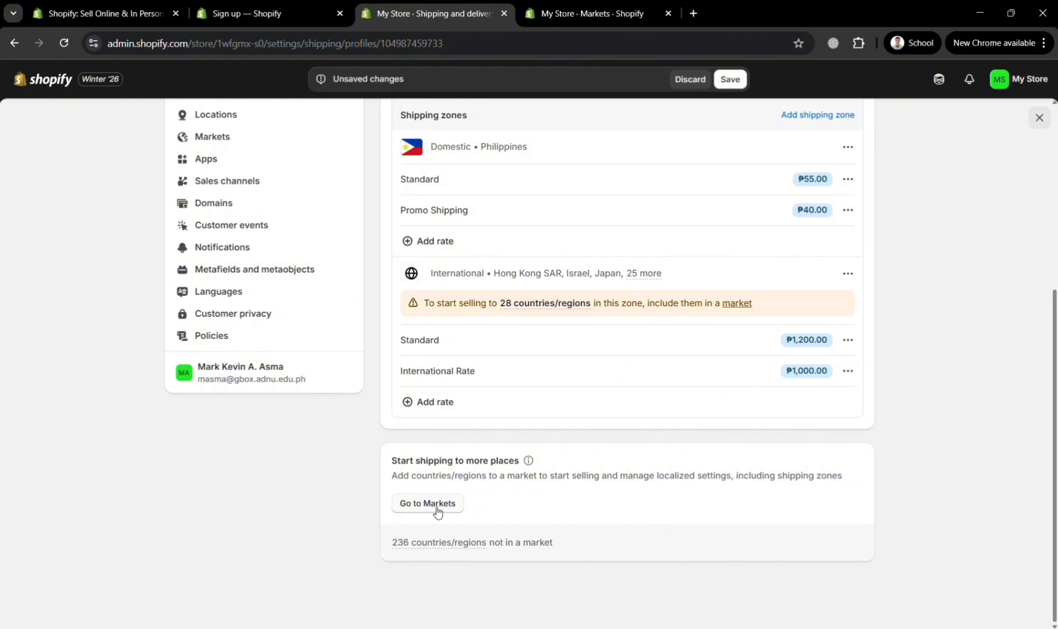
pyautogui.moveTo(403, 544)
pyautogui.scroll(5, 872, 413)
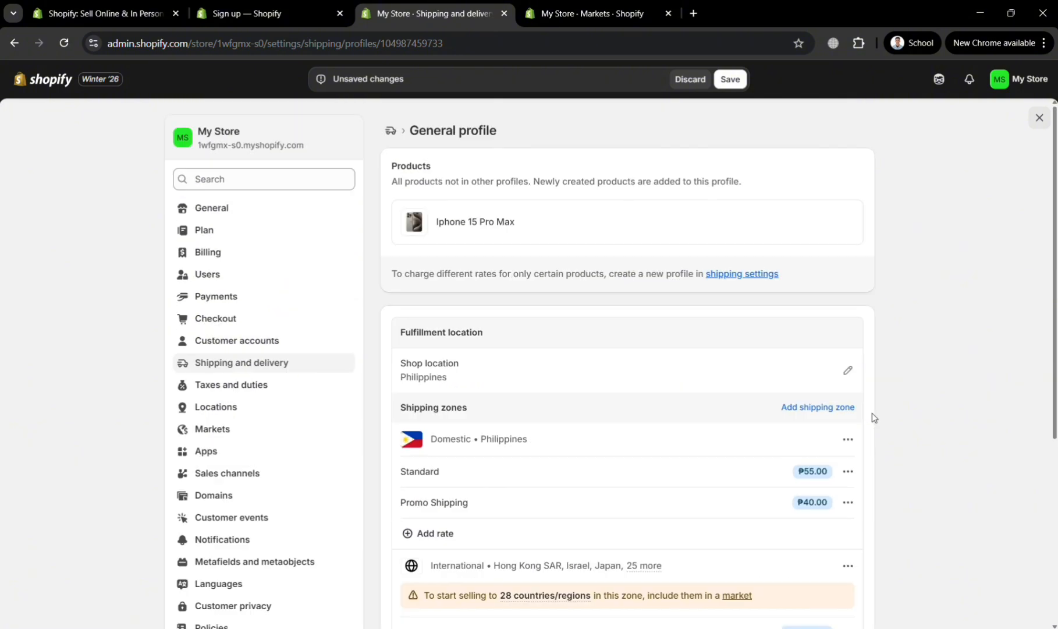
pyautogui.click(1039, 118)
pyautogui.click(731, 79)
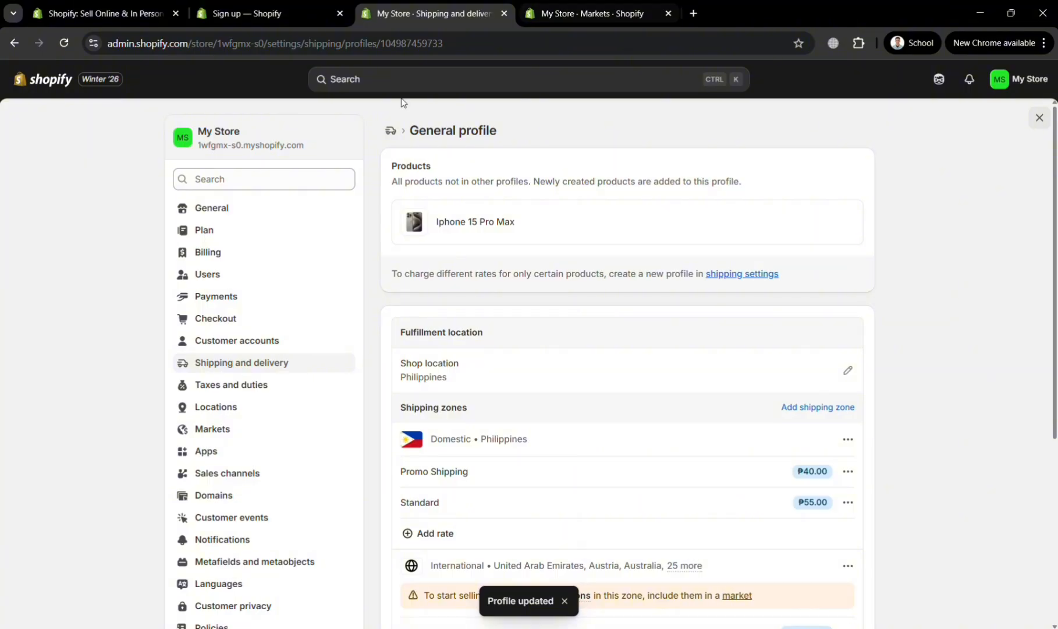
# - Return to the Shipping and delivery overview and review its delivery, pickup, packages, shipping documents and fulfillment sections
pyautogui.click(400, 133)
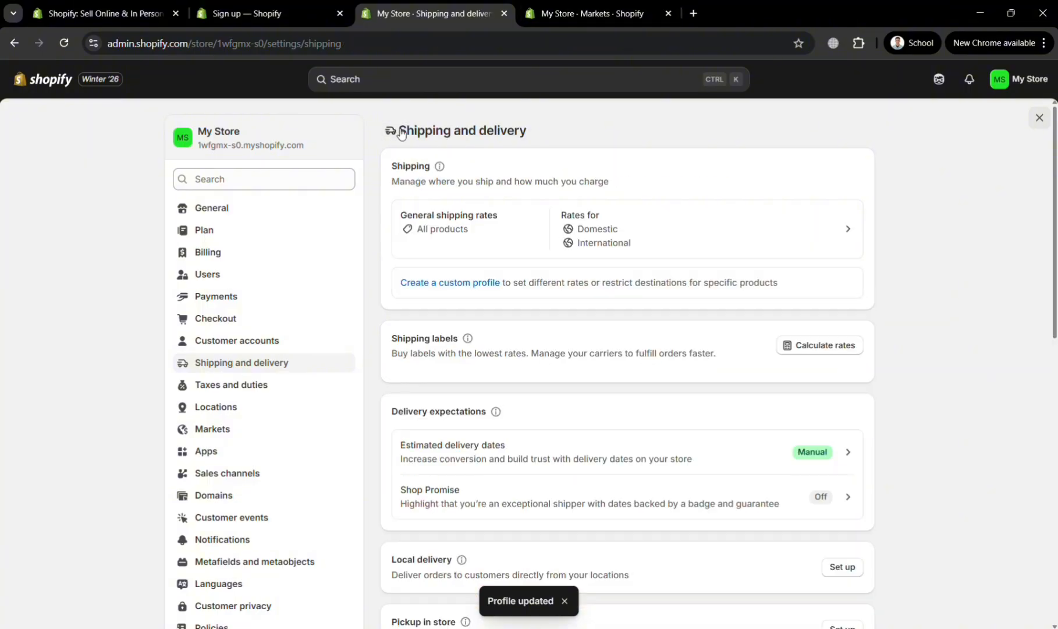
pyautogui.scroll(-3, 595, 602)
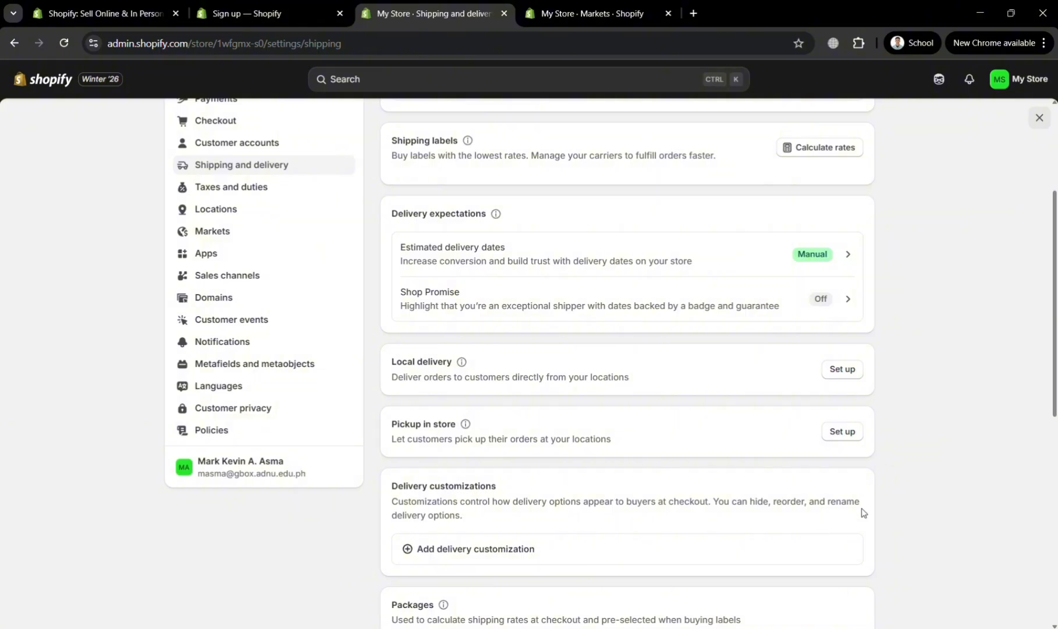
pyautogui.scroll(-5, 803, 572)
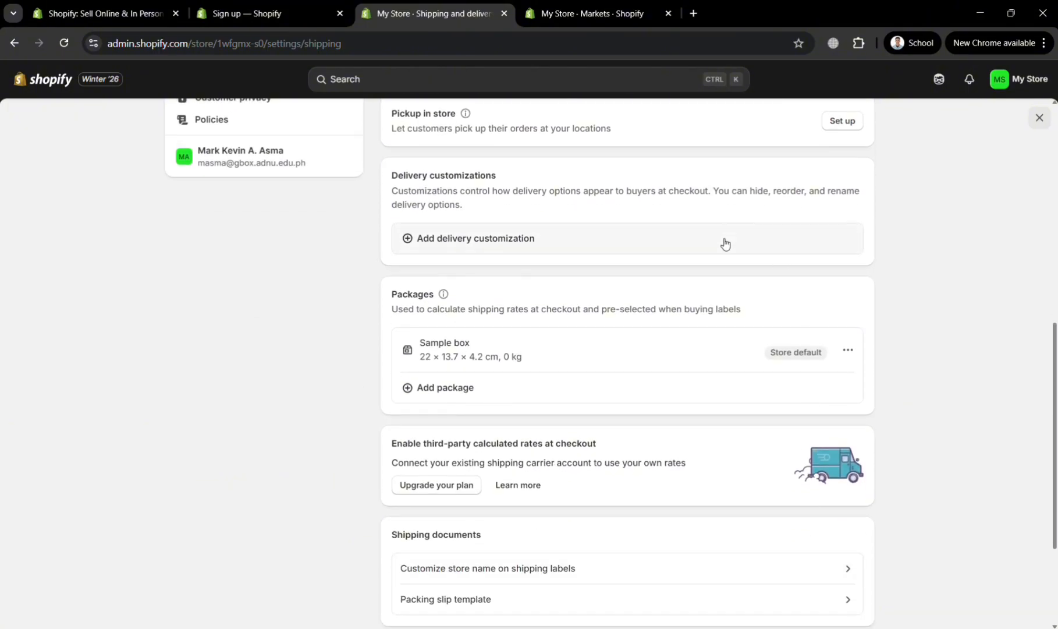
pyautogui.scroll(-2, 787, 501)
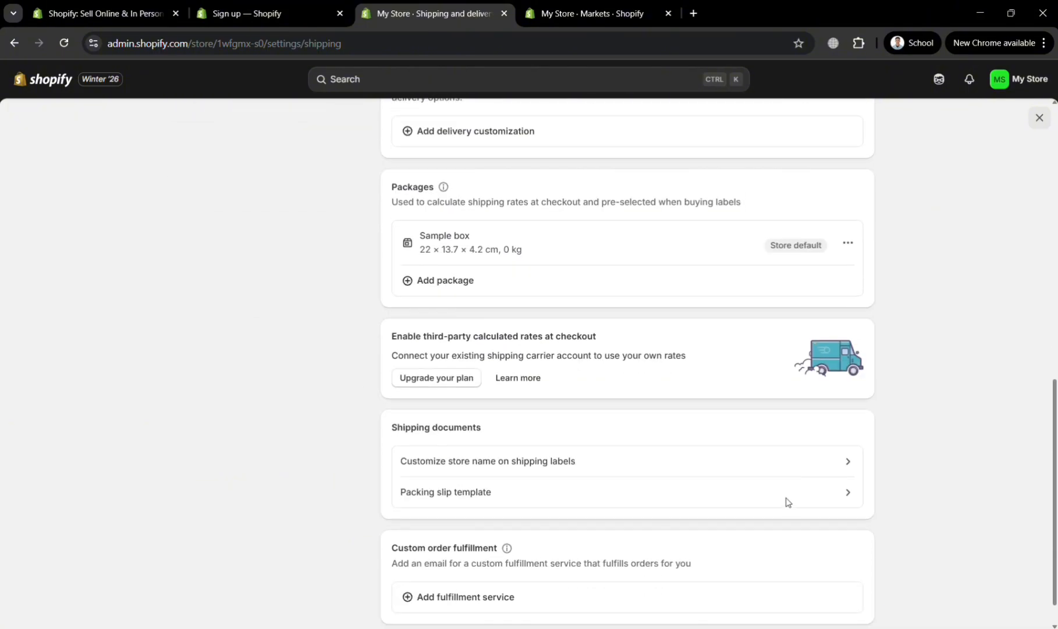